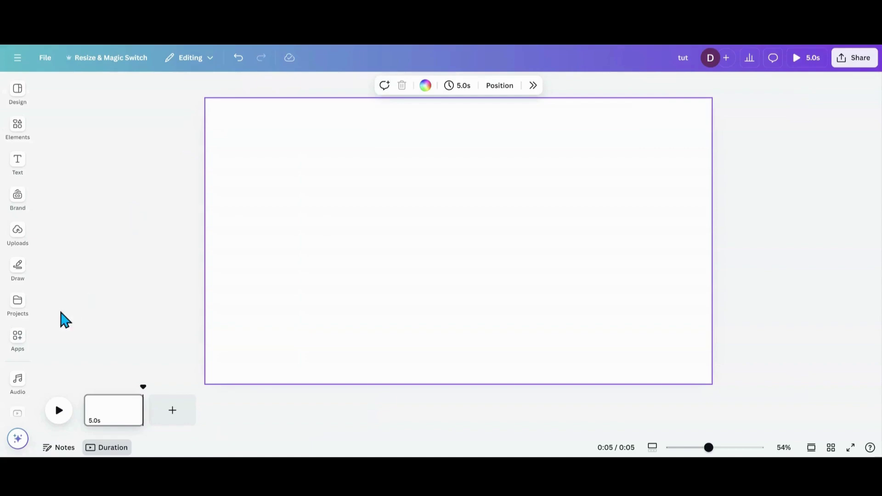
Search the Apps panel for 'transfor' and open the Transform Image app
{"action": "left_click", "coordinate": [18, 337]}
{"action": "left_click", "coordinate": [136, 90]}
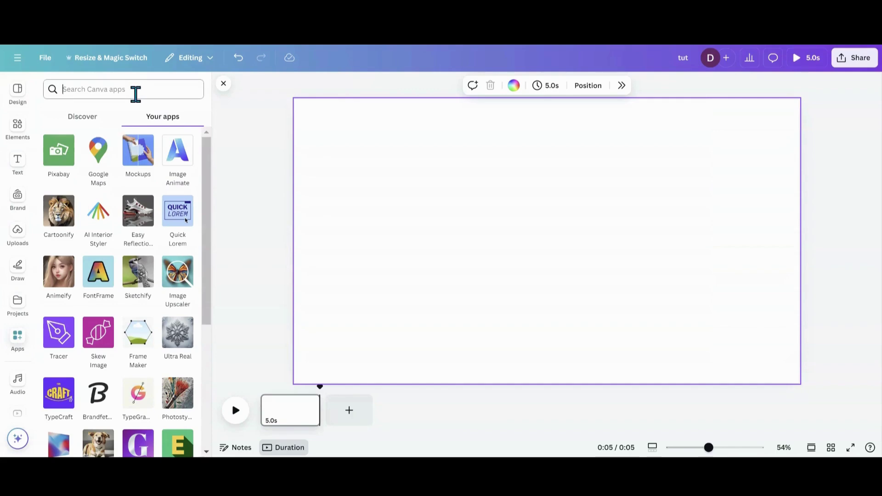
{"action": "type", "text": "transform"}
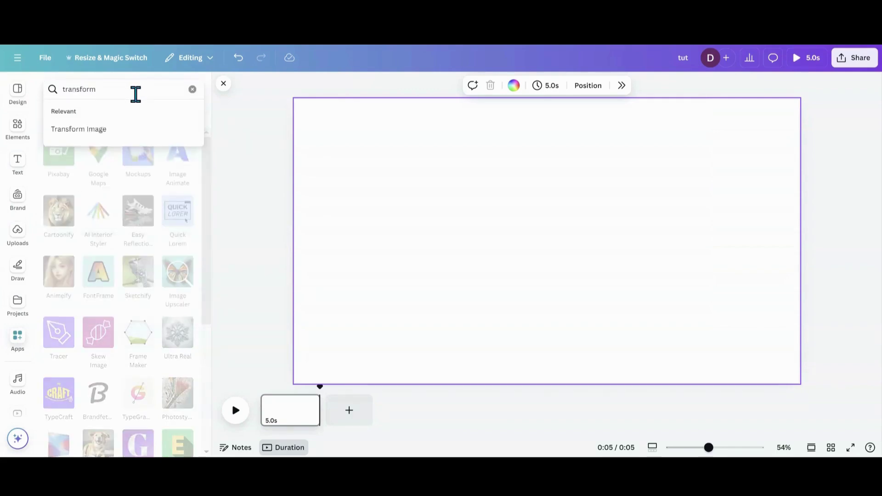
{"action": "left_click", "coordinate": [93, 130]}
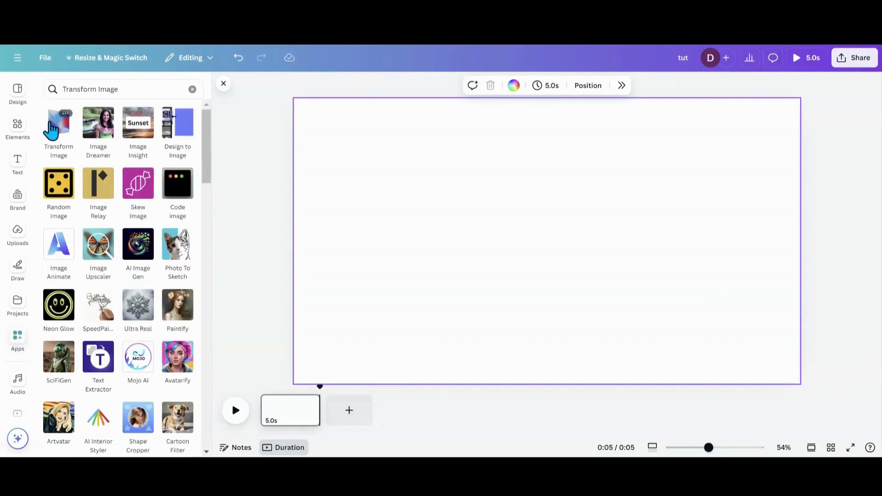
{"action": "left_click", "coordinate": [65, 134]}
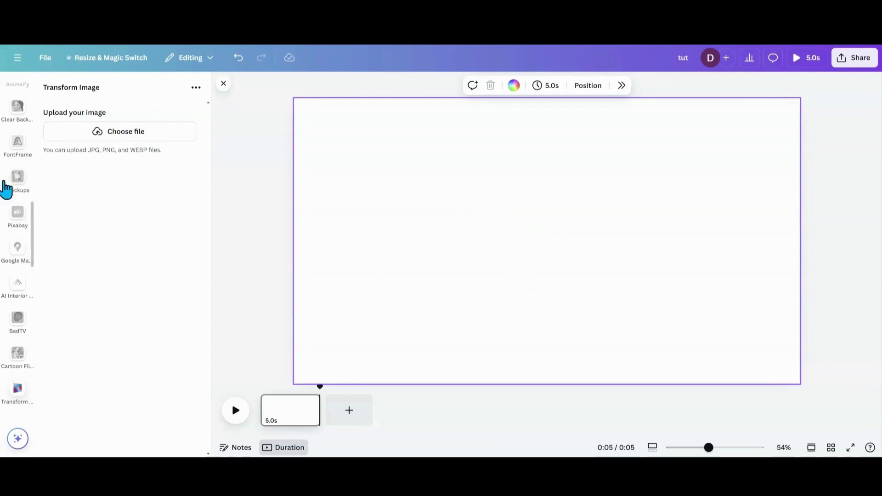
{"action": "scroll", "coordinate": [34, 236], "scroll_direction": "up", "scroll_amount": 10}
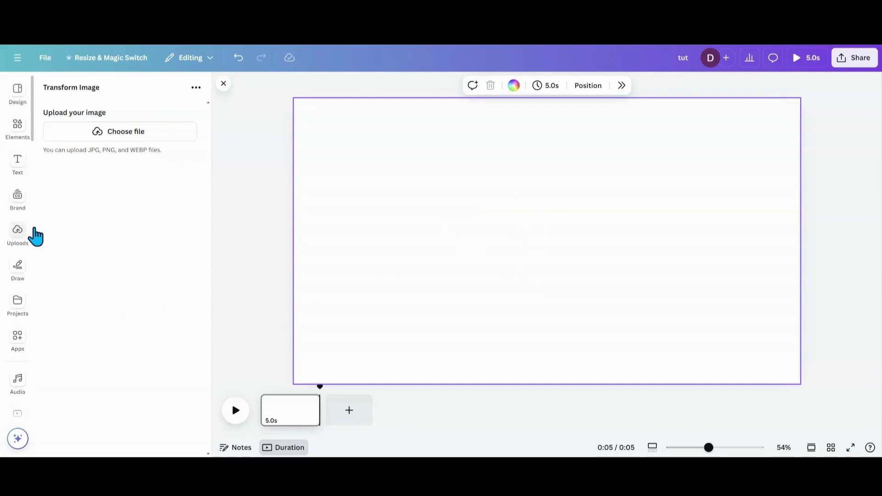
{"action": "left_click", "coordinate": [18, 130]}
{"action": "scroll", "coordinate": [72, 210], "scroll_direction": "down", "scroll_amount": 6}
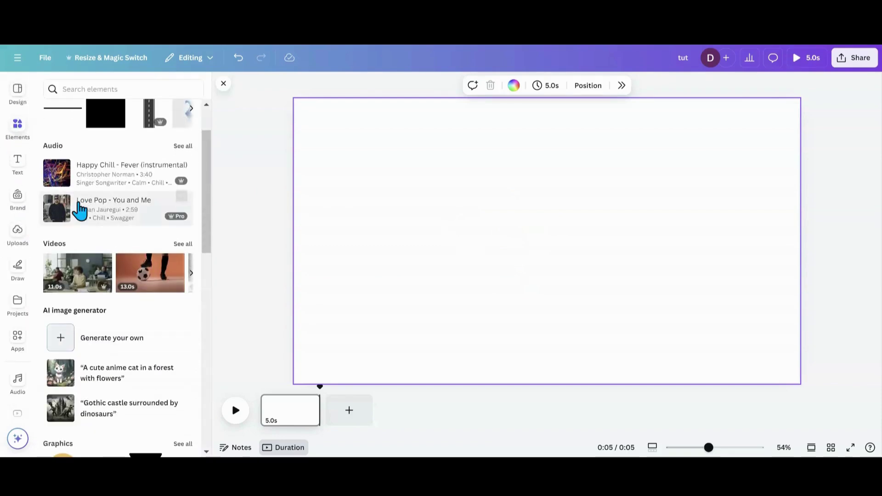
{"action": "scroll", "coordinate": [75, 217], "scroll_direction": "down", "scroll_amount": 3}
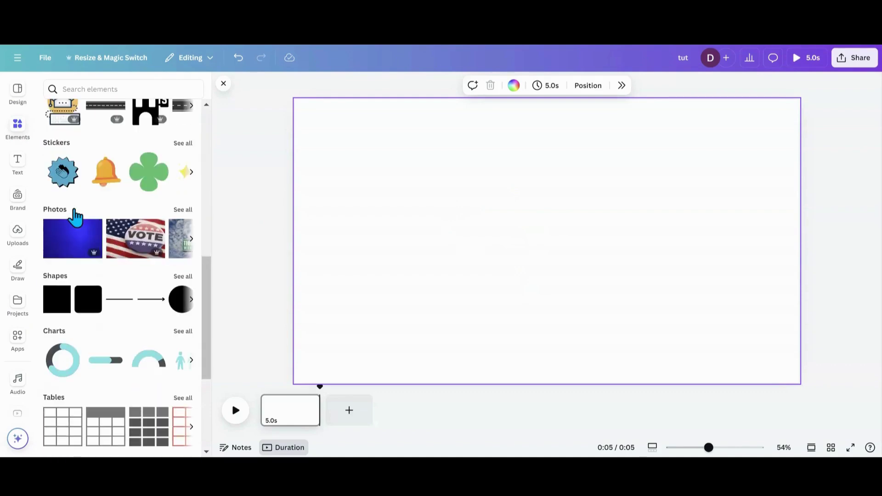
{"action": "left_click", "coordinate": [72, 251]}
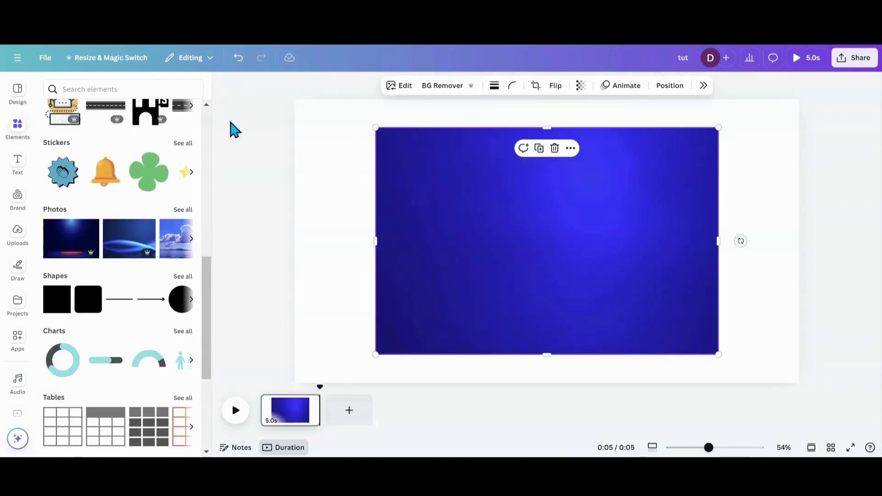
{"action": "left_click", "coordinate": [17, 338]}
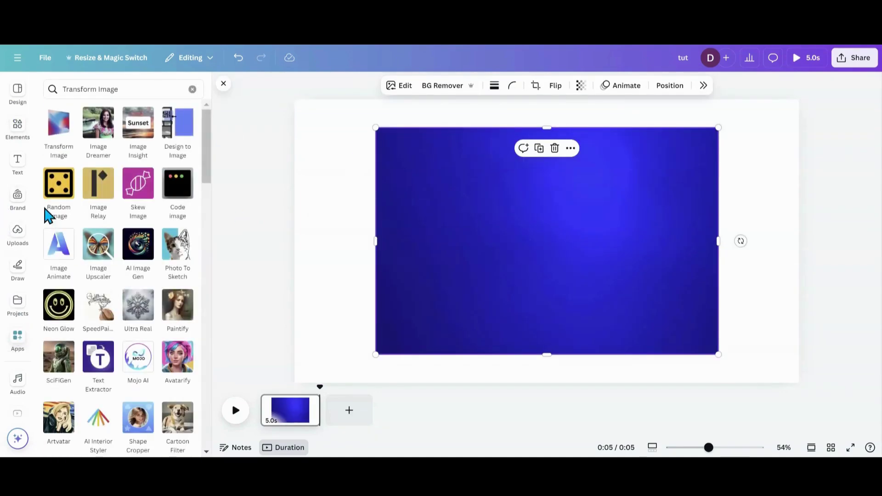
{"action": "left_click", "coordinate": [59, 127]}
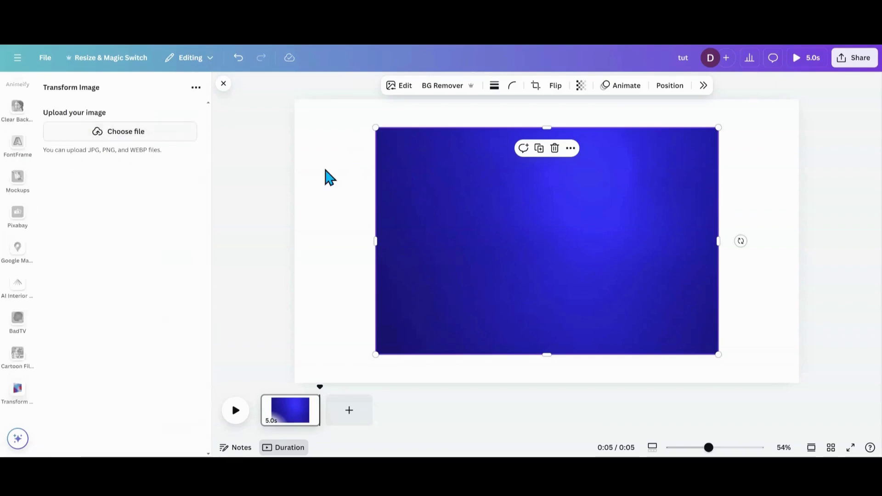
{"action": "left_click", "coordinate": [335, 191]}
{"action": "left_click", "coordinate": [410, 203]}
{"action": "left_click", "coordinate": [570, 147]}
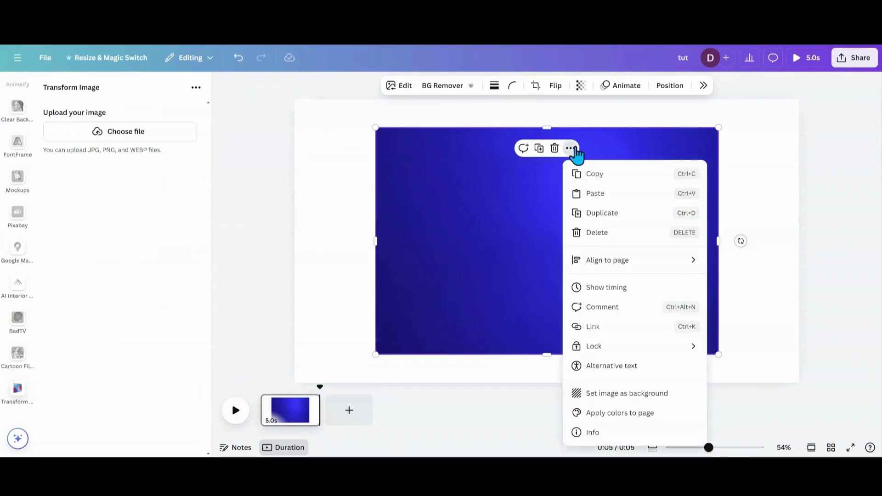
{"action": "left_click", "coordinate": [597, 233]}
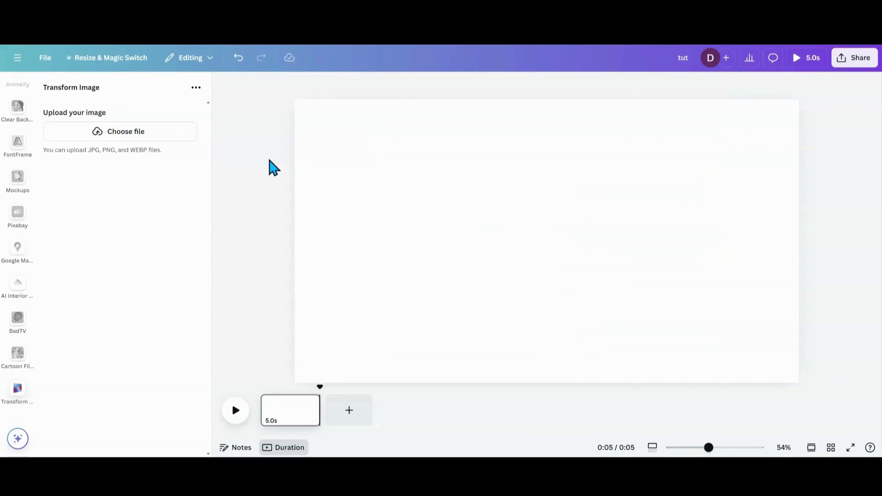
Upload test 1.png, tilt it into perspective, set zoom to 0.5, and add it to the page
{"action": "left_click", "coordinate": [152, 135]}
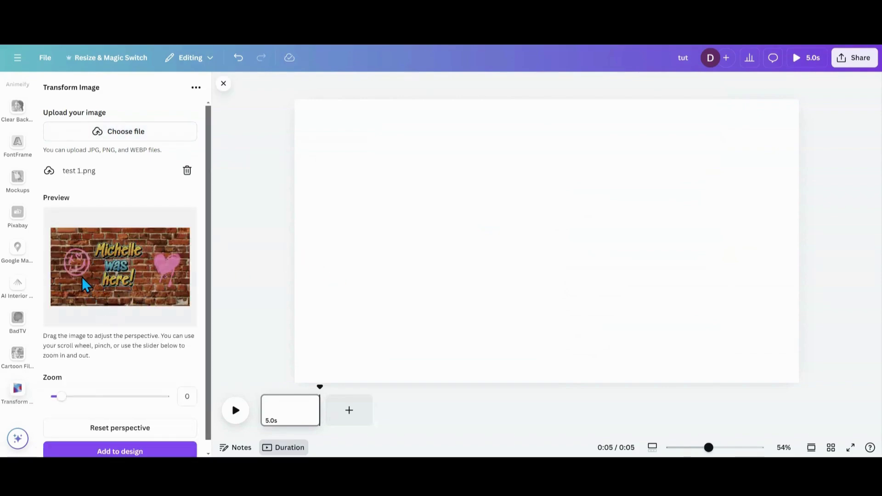
{"action": "mouse_move", "coordinate": [81, 276]}
{"action": "left_mouse_down"}
{"action": "mouse_move", "coordinate": [95, 276]}
{"action": "mouse_move", "coordinate": [74, 275]}
{"action": "mouse_move", "coordinate": [80, 258]}
{"action": "mouse_move", "coordinate": [111, 259]}
{"action": "mouse_move", "coordinate": [109, 270]}
{"action": "mouse_move", "coordinate": [96, 269]}
{"action": "left_mouse_up"}
{"action": "left_click_drag", "start_coordinate": [63, 389], "coordinate": [67, 400]}
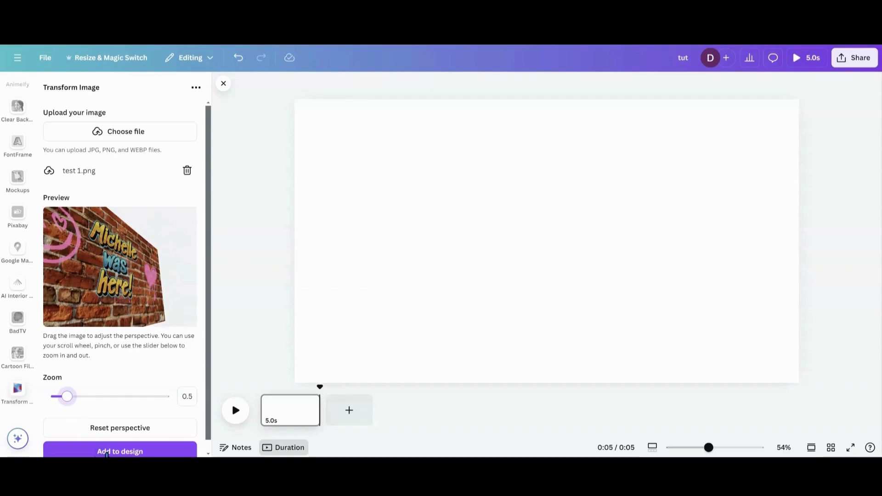
{"action": "left_click", "coordinate": [124, 452]}
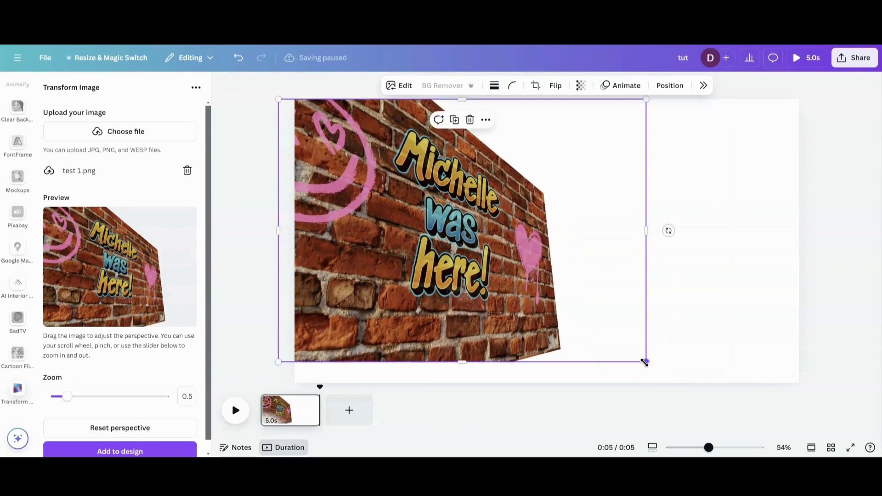
Enlarge the wall image, nudge it right, and set its shadow to None after trying Drop
{"action": "left_click_drag", "start_coordinate": [644, 362], "coordinate": [676, 383]}
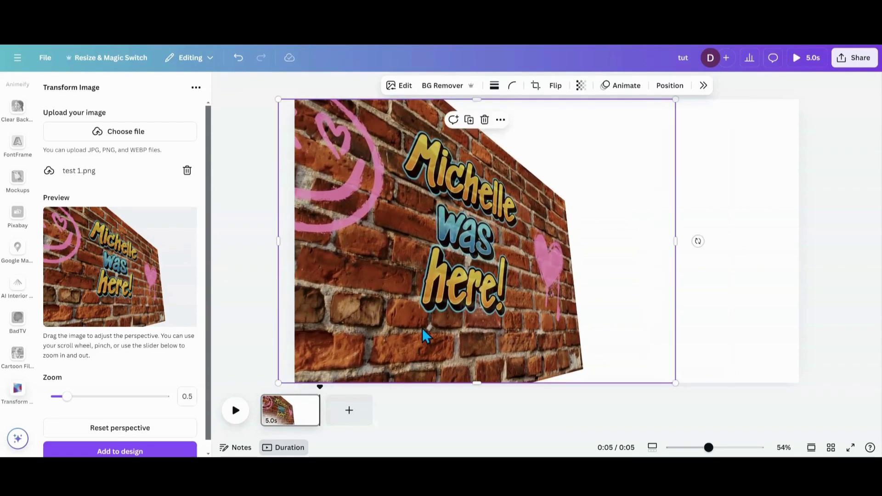
{"action": "left_click_drag", "start_coordinate": [422, 328], "coordinate": [426, 321]}
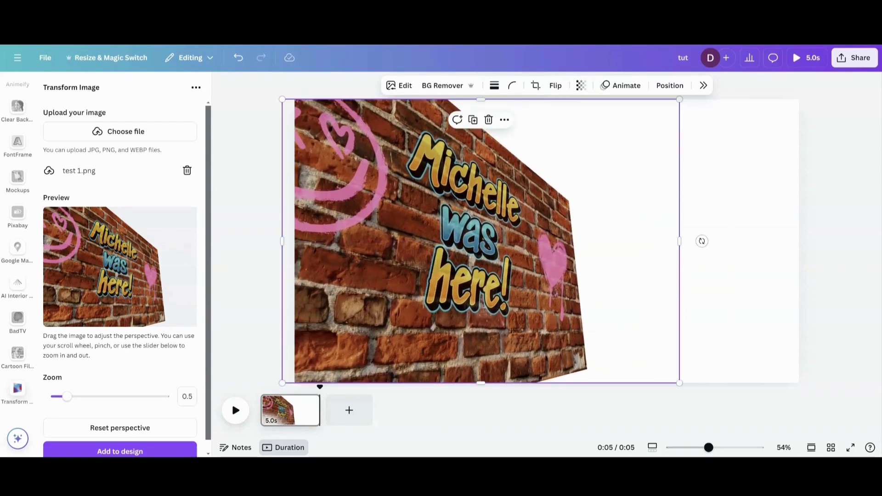
{"action": "left_click", "coordinate": [703, 86]}
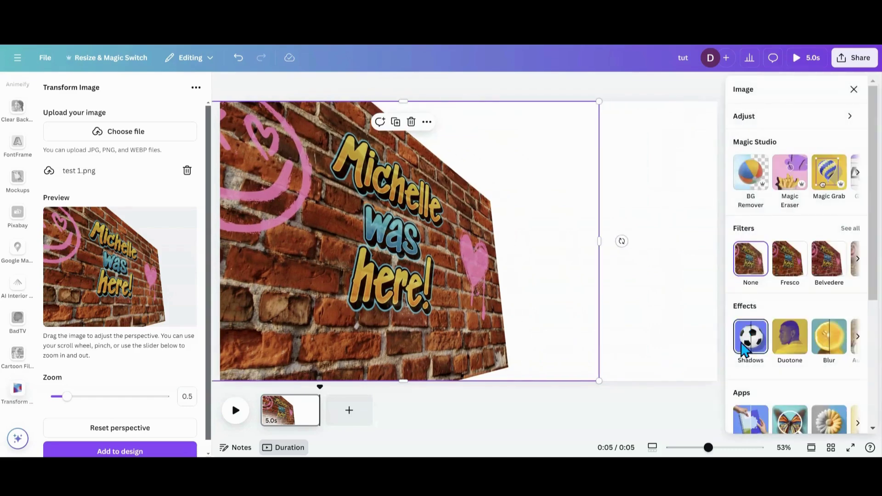
{"action": "left_click", "coordinate": [745, 349]}
{"action": "left_click", "coordinate": [803, 202]}
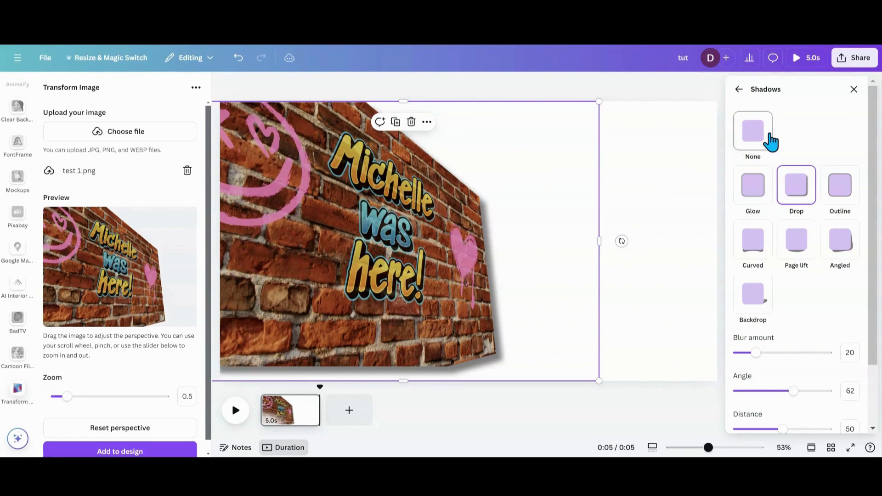
{"action": "left_click", "coordinate": [761, 143]}
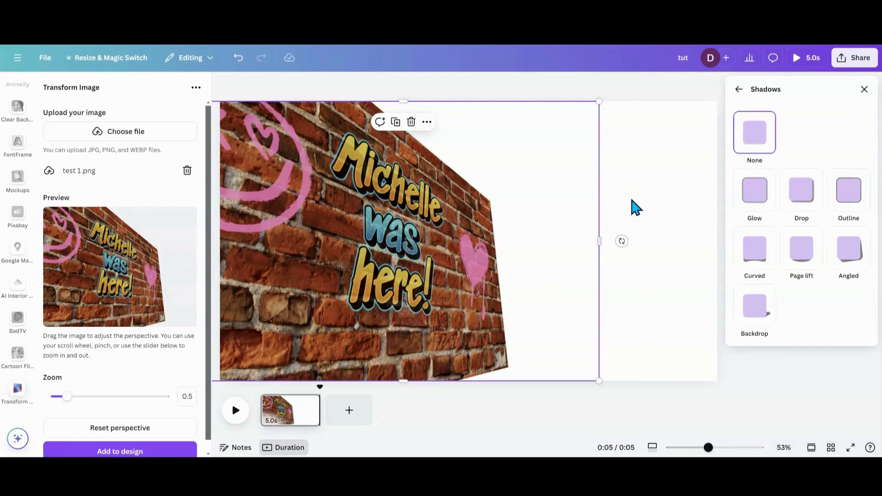
{"action": "left_click", "coordinate": [643, 207]}
{"action": "left_click", "coordinate": [517, 245]}
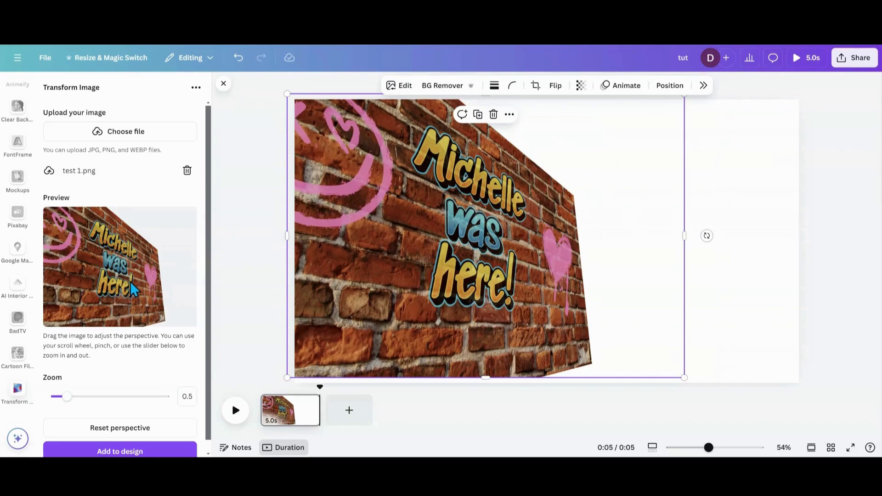
Add a second wall piece at -0.78 zoom, then rotate and move it to the right side
{"action": "left_click_drag", "start_coordinate": [67, 397], "coordinate": [53, 398]}
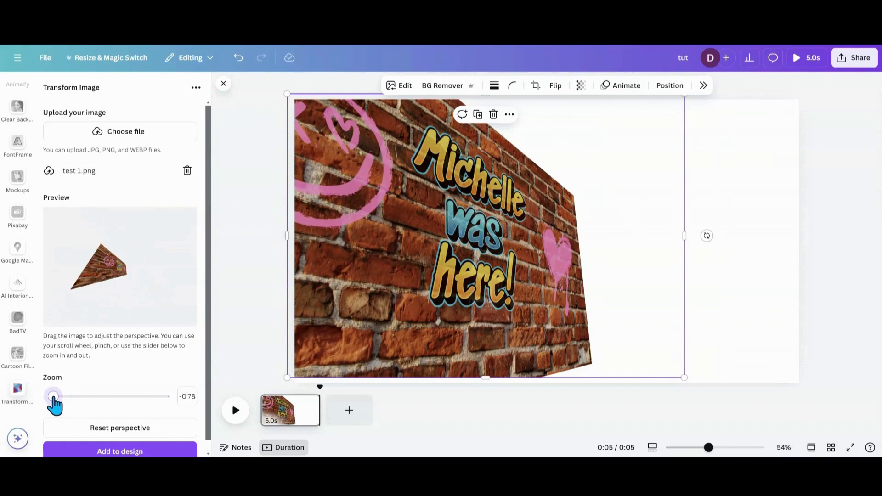
{"action": "left_click", "coordinate": [108, 451]}
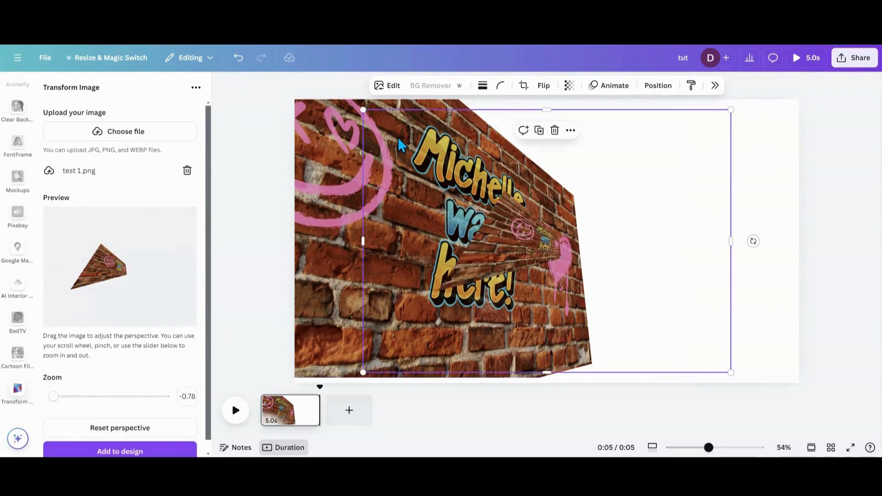
{"action": "left_click_drag", "start_coordinate": [512, 166], "coordinate": [646, 185]}
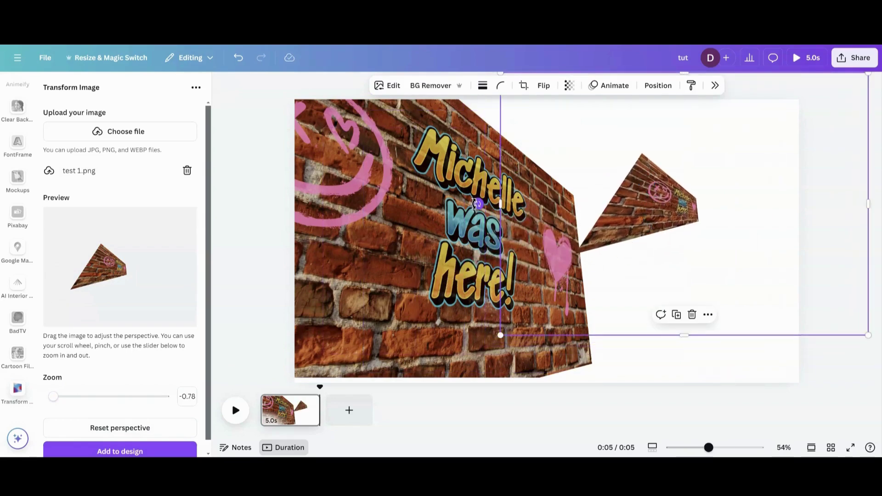
{"action": "left_click_drag", "start_coordinate": [475, 202], "coordinate": [476, 257]}
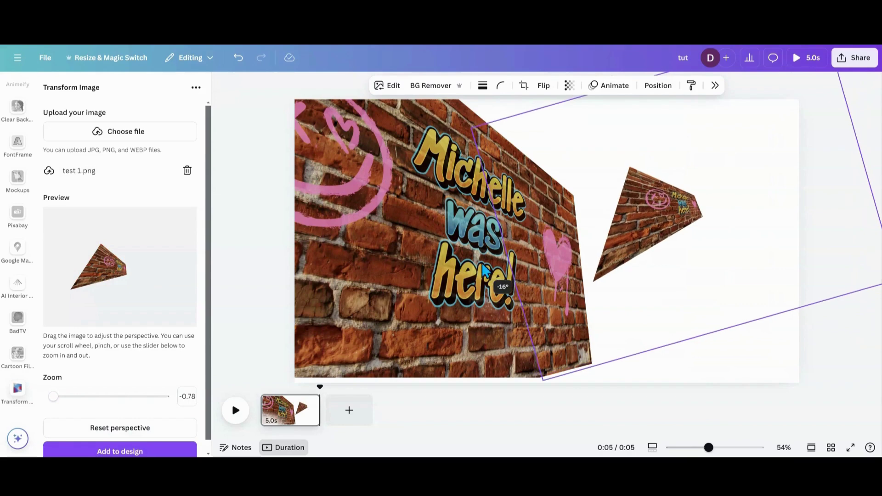
{"action": "left_click_drag", "start_coordinate": [626, 222], "coordinate": [662, 239]}
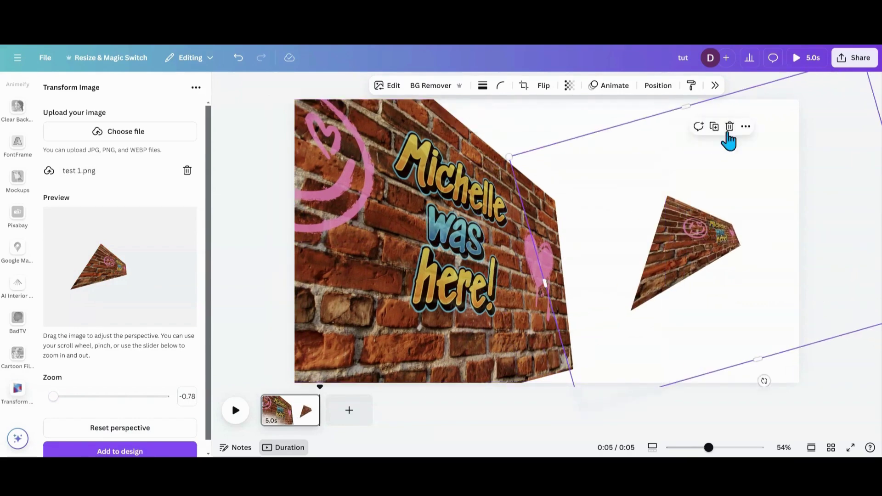
Delete the small wall piece and the large wall image
{"action": "left_click", "coordinate": [728, 129]}
{"action": "left_click", "coordinate": [488, 233]}
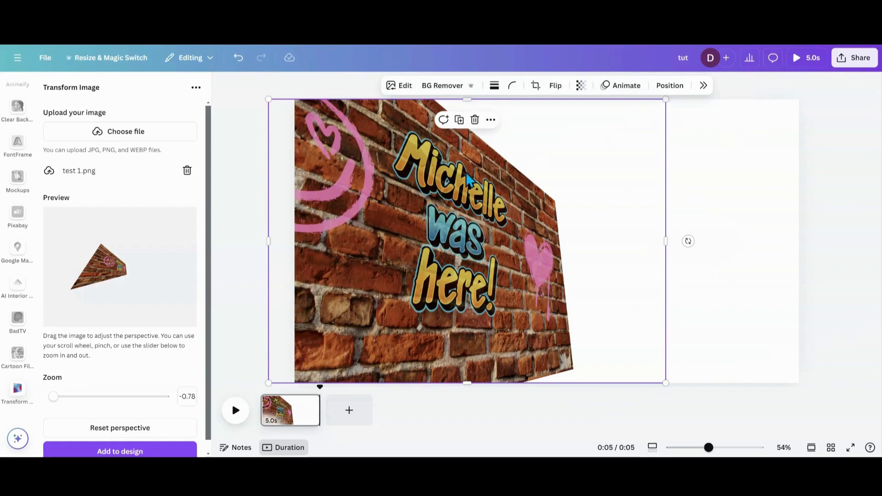
{"action": "left_click", "coordinate": [475, 122]}
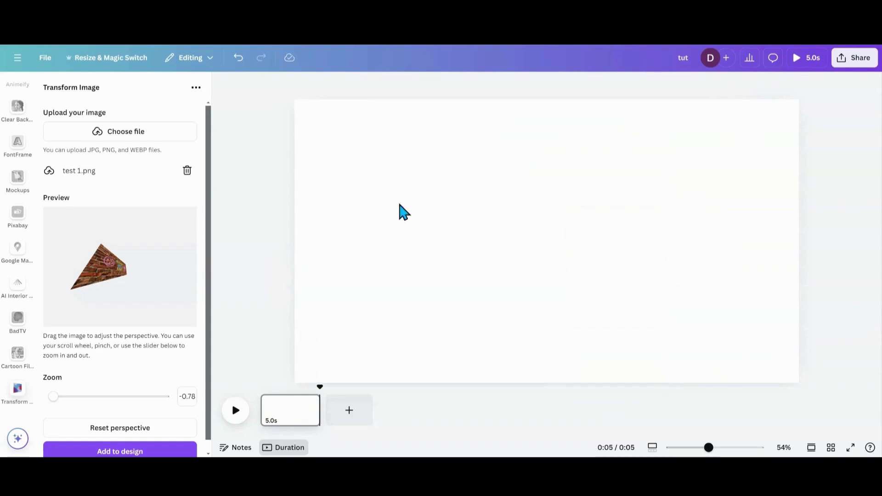
Reset the wall preview to flat perspective and try a couple of tilts
{"action": "left_click", "coordinate": [119, 428]}
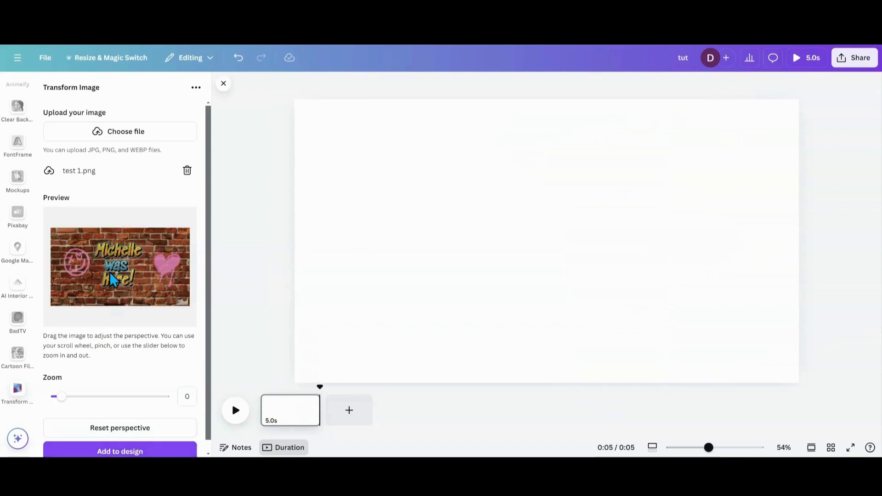
{"action": "mouse_move", "coordinate": [110, 272]}
{"action": "left_mouse_down"}
{"action": "mouse_move", "coordinate": [117, 277]}
{"action": "mouse_move", "coordinate": [104, 276]}
{"action": "left_mouse_up"}
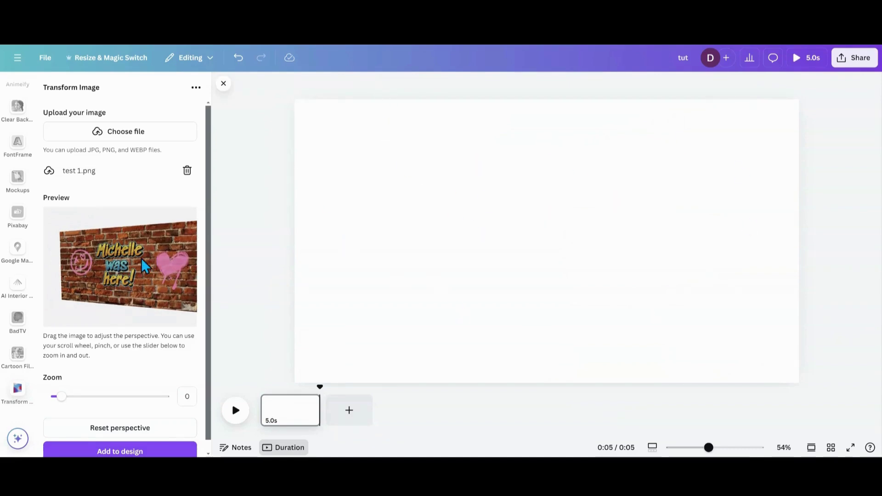
{"action": "left_click_drag", "start_coordinate": [141, 259], "coordinate": [139, 262]}
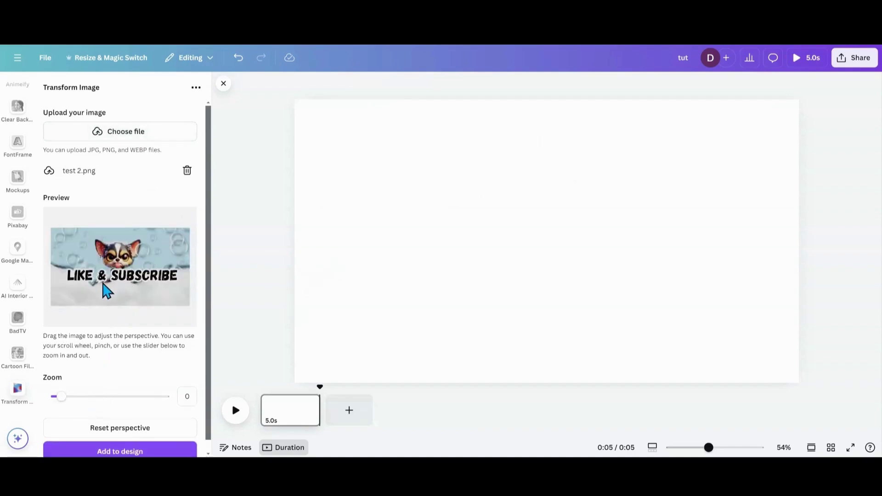
Add a steeply tilted LIKE & SUBSCRIBE image at -0.55 zoom, enlarged on the page's left
{"action": "mouse_move", "coordinate": [103, 290]}
{"action": "left_mouse_down"}
{"action": "mouse_move", "coordinate": [103, 278]}
{"action": "mouse_move", "coordinate": [115, 284]}
{"action": "mouse_move", "coordinate": [120, 271]}
{"action": "mouse_move", "coordinate": [115, 281]}
{"action": "left_mouse_up"}
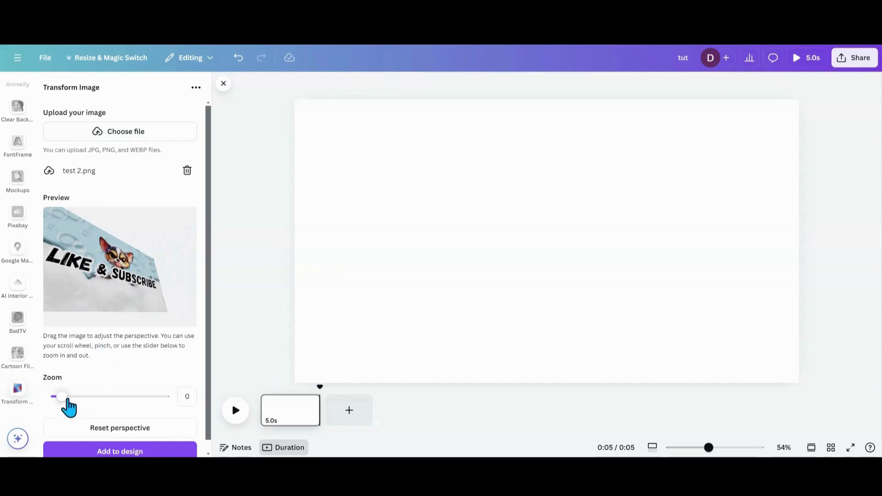
{"action": "left_click_drag", "start_coordinate": [61, 397], "coordinate": [56, 397]}
{"action": "mouse_move", "coordinate": [87, 285]}
{"action": "left_mouse_down"}
{"action": "mouse_move", "coordinate": [101, 286]}
{"action": "mouse_move", "coordinate": [84, 286]}
{"action": "left_mouse_up"}
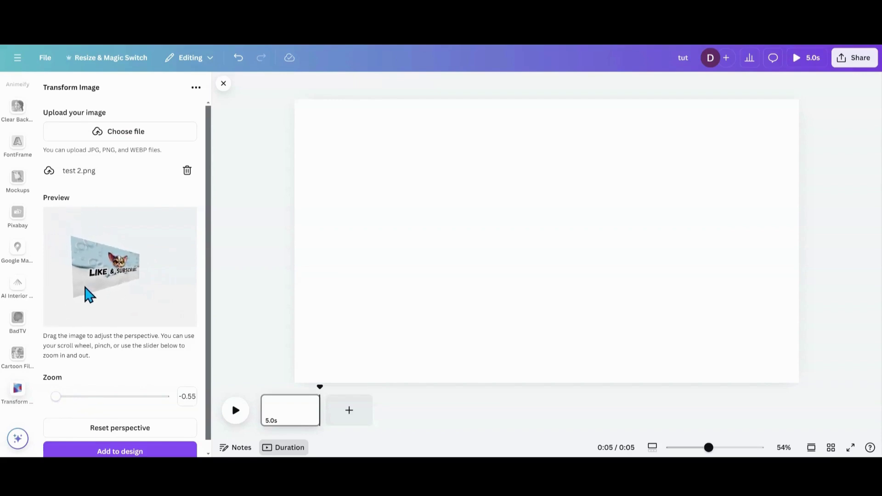
{"action": "left_click", "coordinate": [128, 453]}
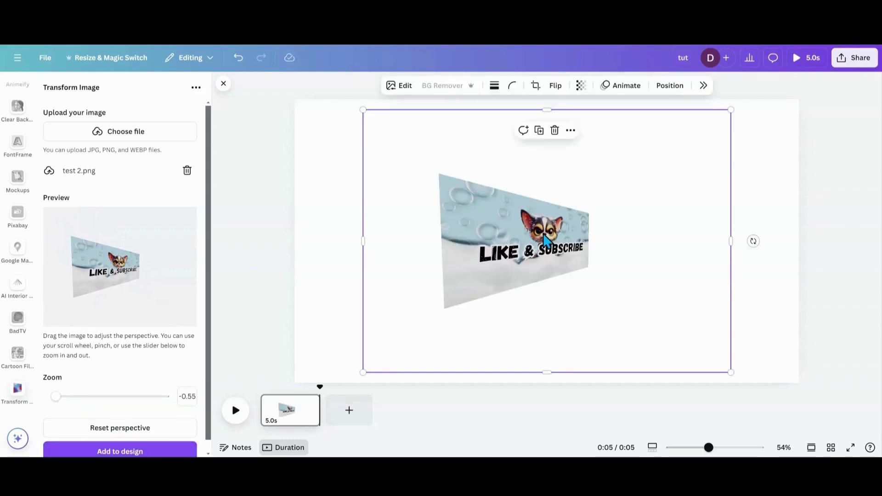
{"action": "left_click_drag", "start_coordinate": [543, 232], "coordinate": [433, 203]}
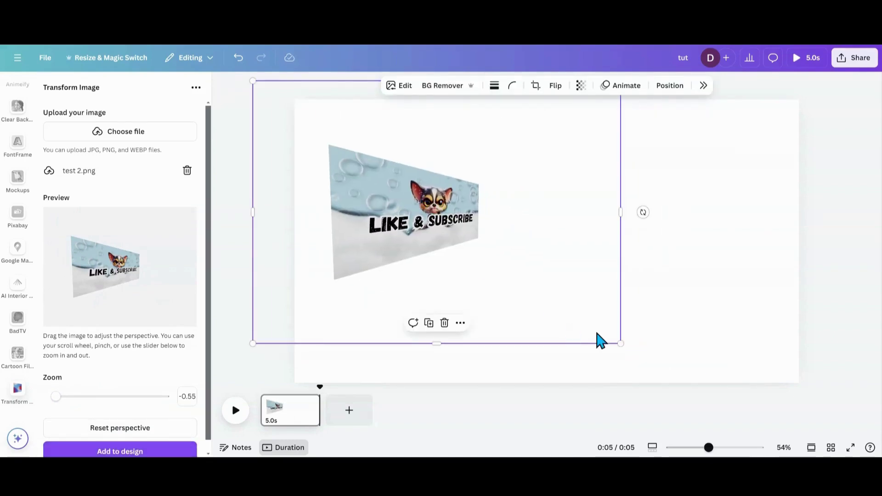
{"action": "left_click_drag", "start_coordinate": [620, 341], "coordinate": [693, 407]}
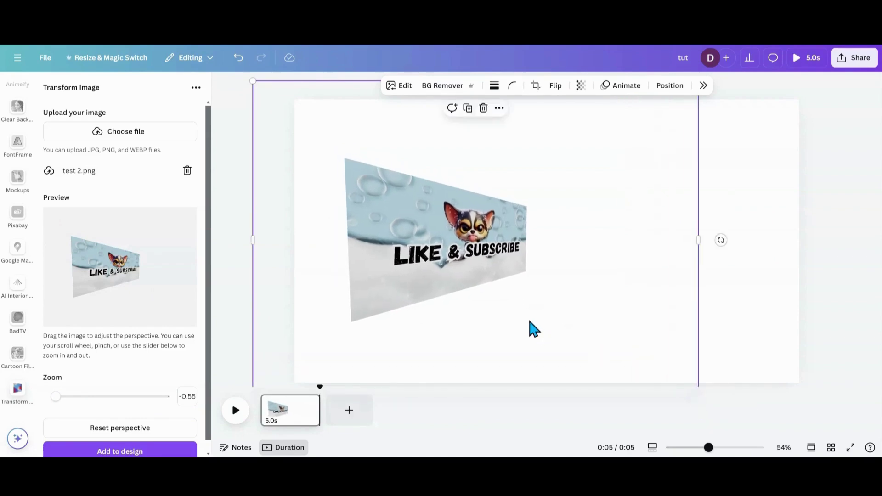
{"action": "left_click_drag", "start_coordinate": [531, 328], "coordinate": [458, 271]}
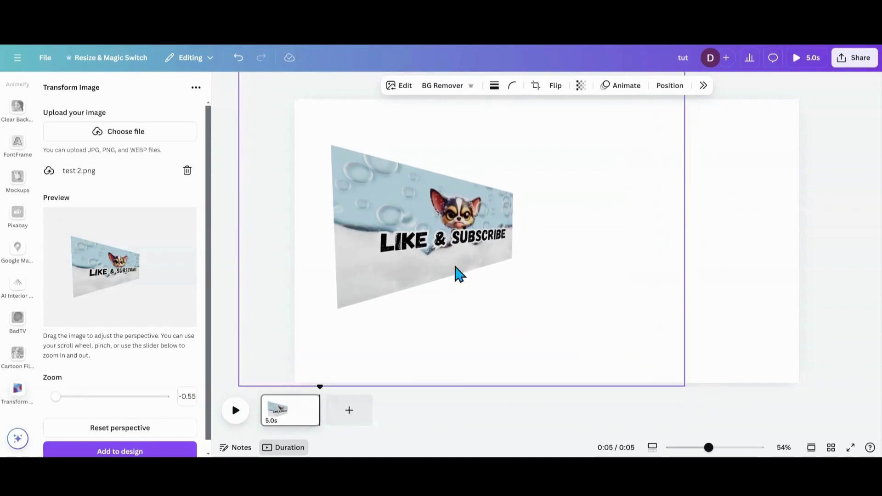
Add a second angle of the image to the right of the first and select both
{"action": "left_click_drag", "start_coordinate": [112, 287], "coordinate": [102, 268]}
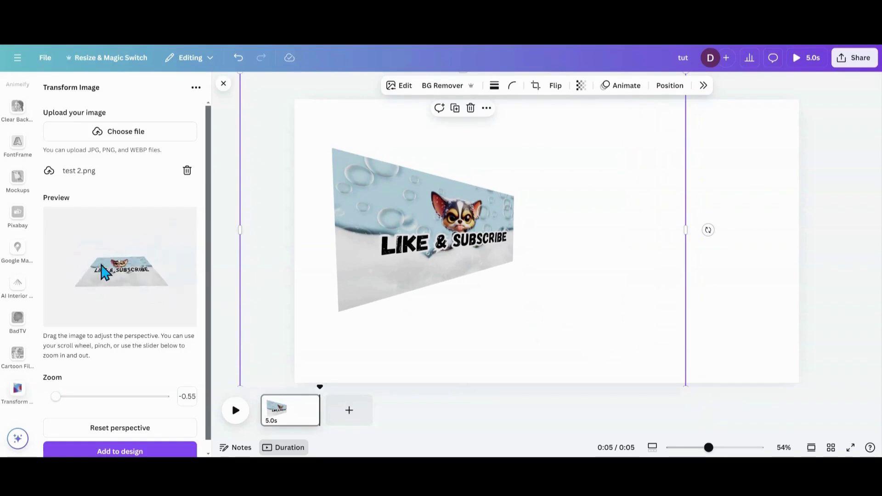
{"action": "left_click", "coordinate": [101, 448]}
{"action": "left_click_drag", "start_coordinate": [528, 285], "coordinate": [589, 255]}
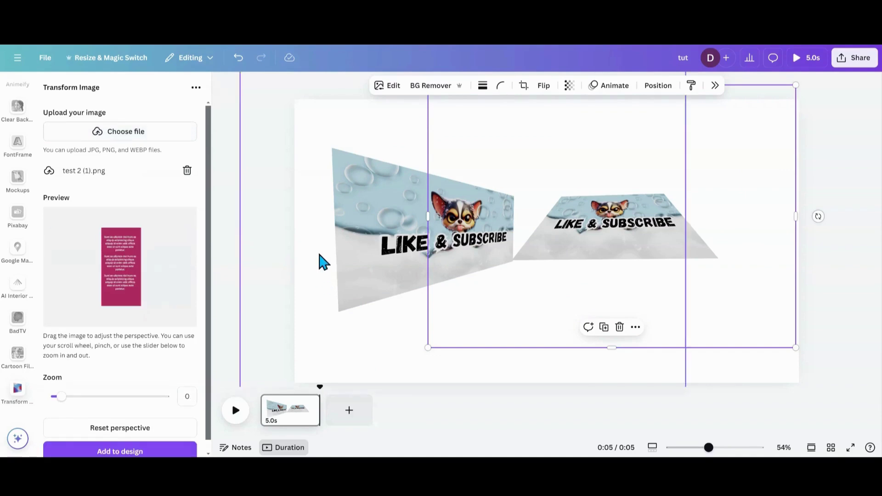
{"action": "left_click_drag", "start_coordinate": [521, 295], "coordinate": [522, 294]}
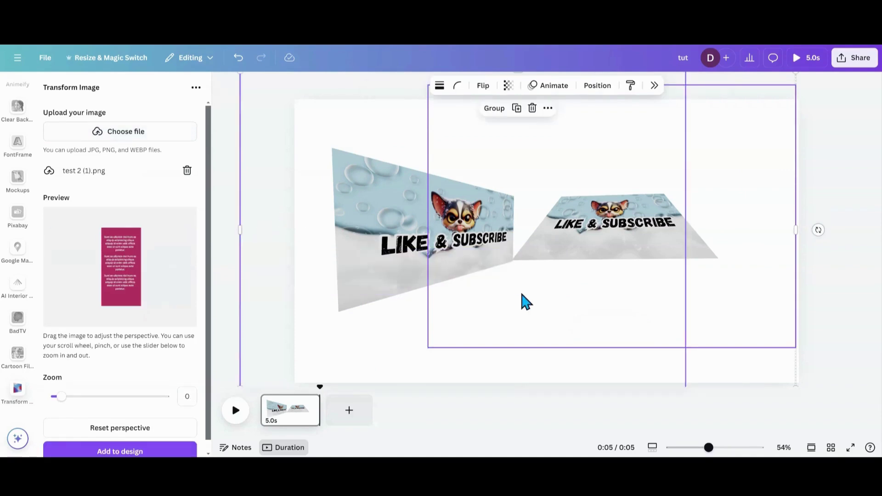
Delete both LIKE & SUBSCRIBE images and add the pink text page as an enlarged, centered trapezoid
{"action": "left_click", "coordinate": [531, 110]}
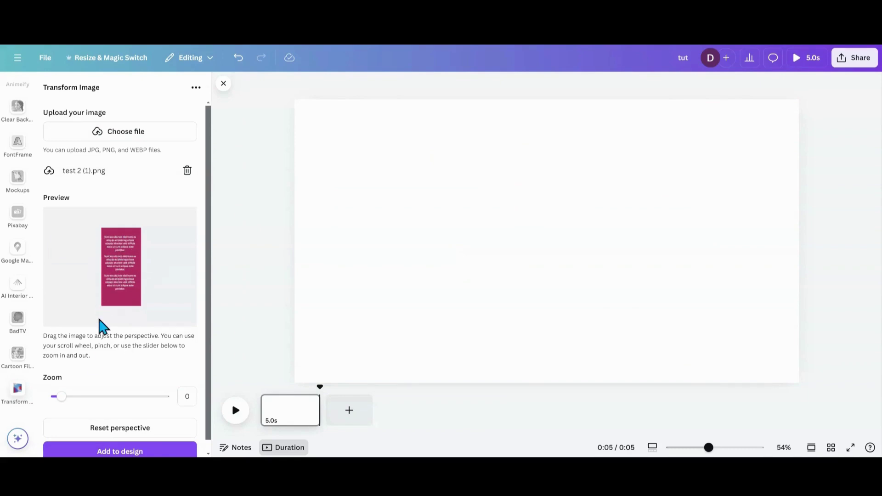
{"action": "left_click_drag", "start_coordinate": [114, 296], "coordinate": [113, 276]}
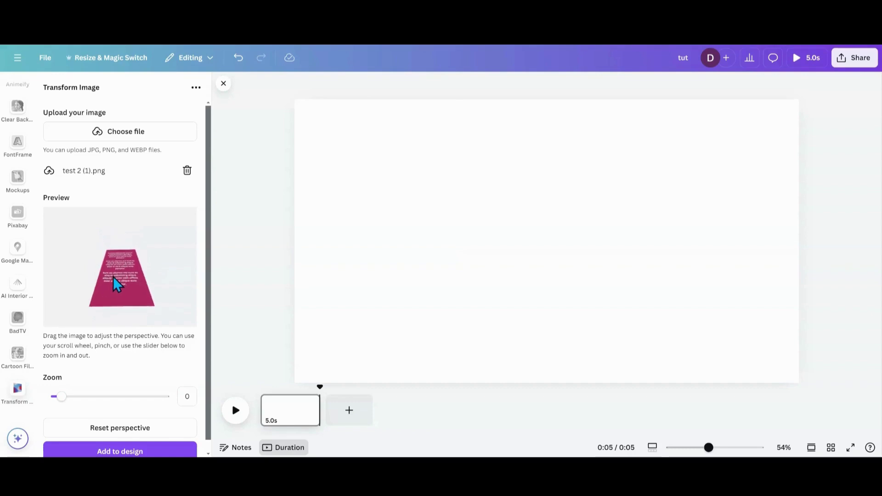
{"action": "left_click", "coordinate": [123, 454]}
{"action": "left_click_drag", "start_coordinate": [525, 330], "coordinate": [524, 255]}
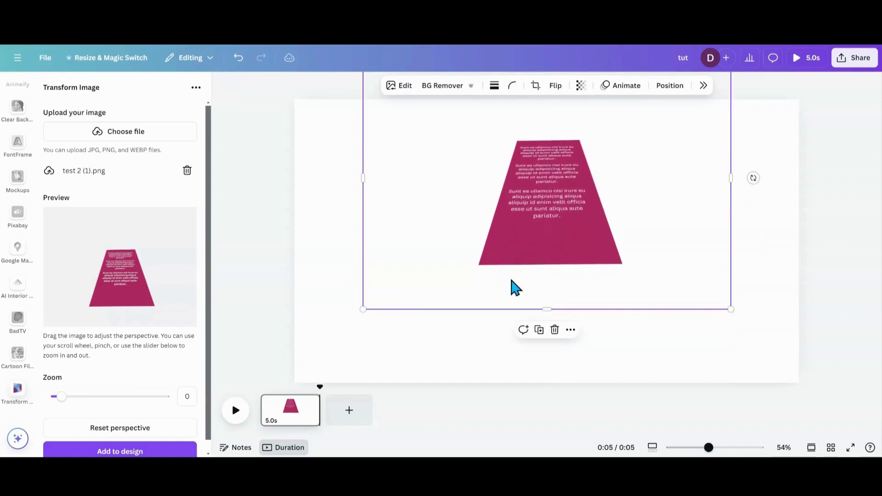
{"action": "left_click_drag", "start_coordinate": [362, 309], "coordinate": [322, 337]}
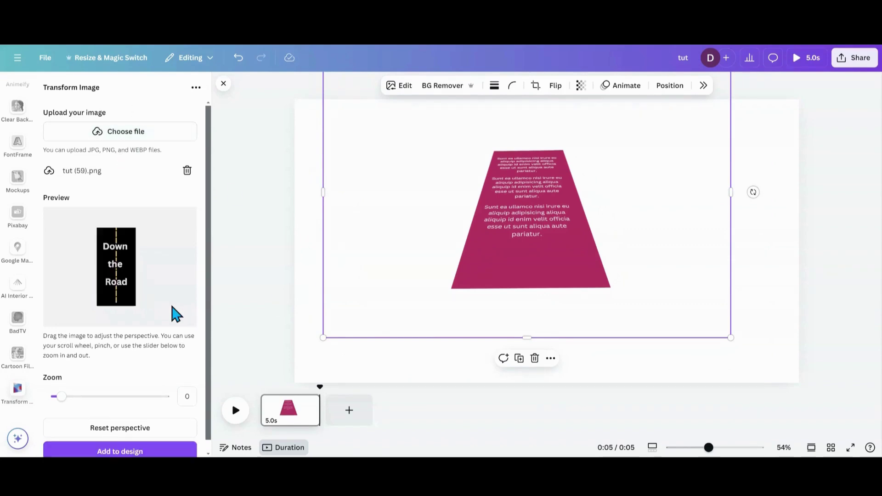
Tilt the Down the Road image into a wide, receding road at zoom 0.24 and add it
{"action": "left_click_drag", "start_coordinate": [111, 301], "coordinate": [112, 282]}
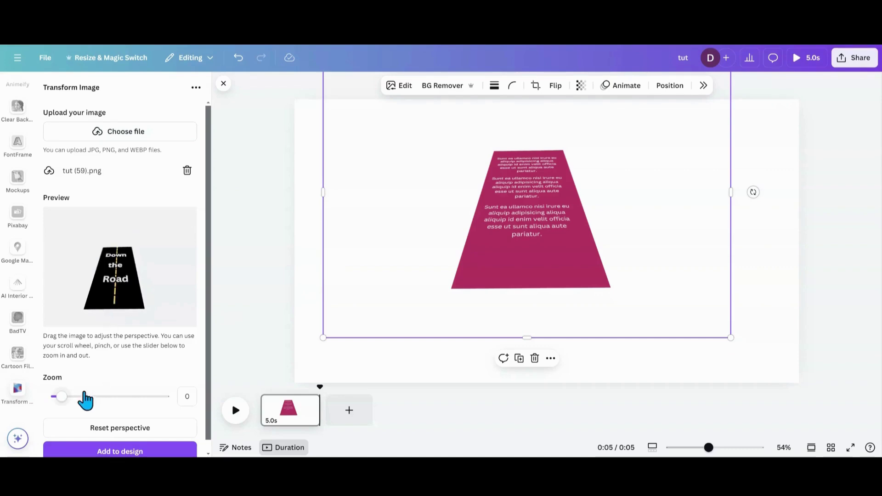
{"action": "left_click_drag", "start_coordinate": [70, 399], "coordinate": [65, 400]}
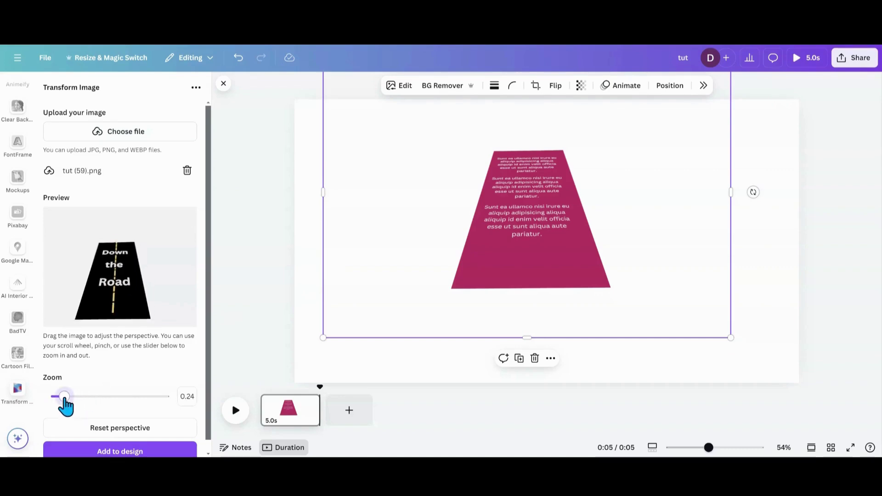
{"action": "mouse_move", "coordinate": [121, 299]}
{"action": "left_mouse_down"}
{"action": "mouse_move", "coordinate": [106, 290]}
{"action": "mouse_move", "coordinate": [113, 297]}
{"action": "left_mouse_up"}
{"action": "left_click", "coordinate": [118, 450]}
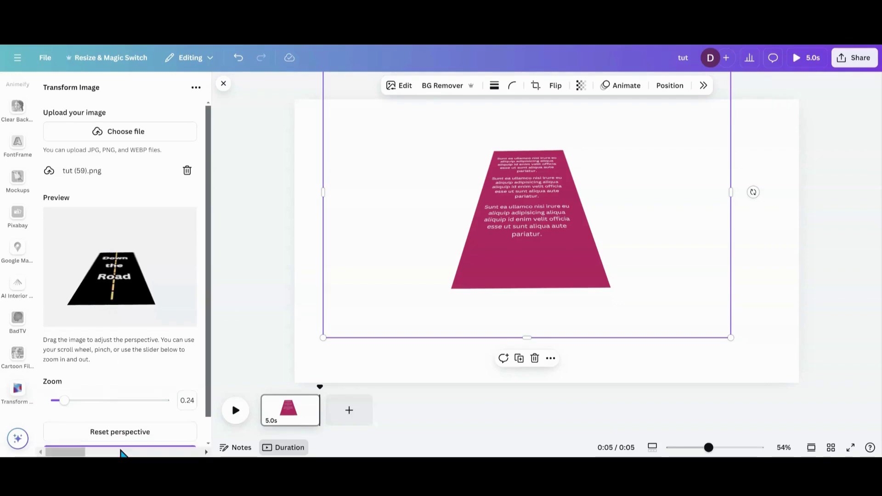
Place the road over the pink card's lower right, trimming its empty bottom
{"action": "left_click_drag", "start_coordinate": [569, 273], "coordinate": [425, 286]}
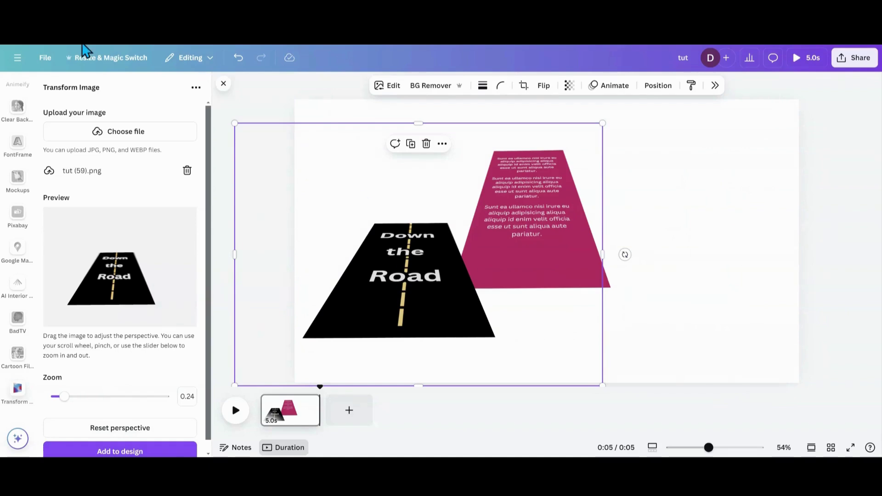
{"action": "scroll", "coordinate": [33, 196], "scroll_direction": "up", "scroll_amount": 1}
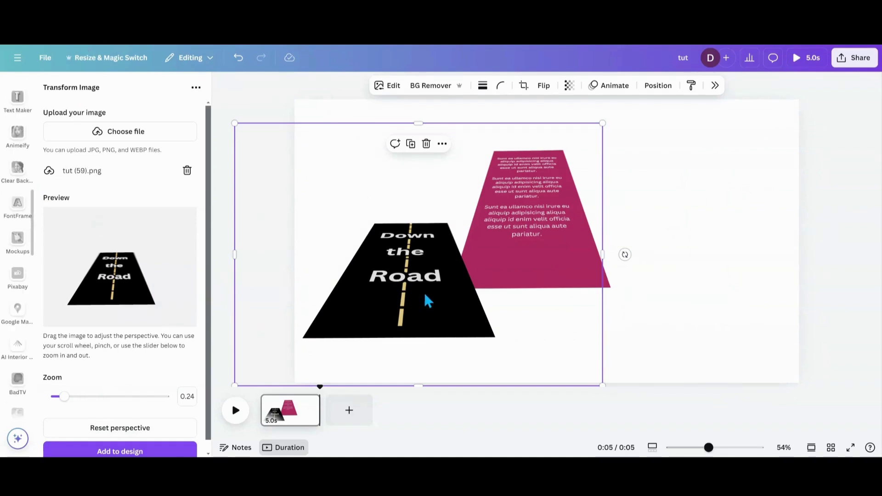
{"action": "key", "text": "shift+Up"}
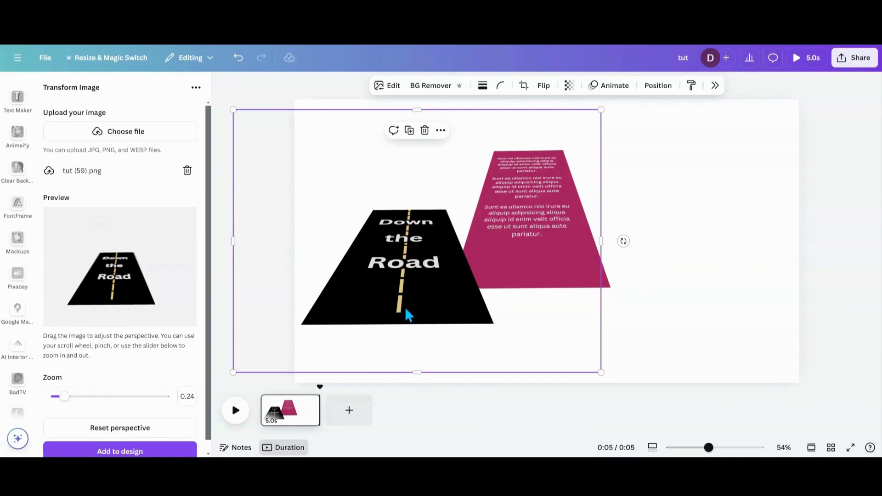
{"action": "left_click_drag", "start_coordinate": [420, 371], "coordinate": [583, 320]}
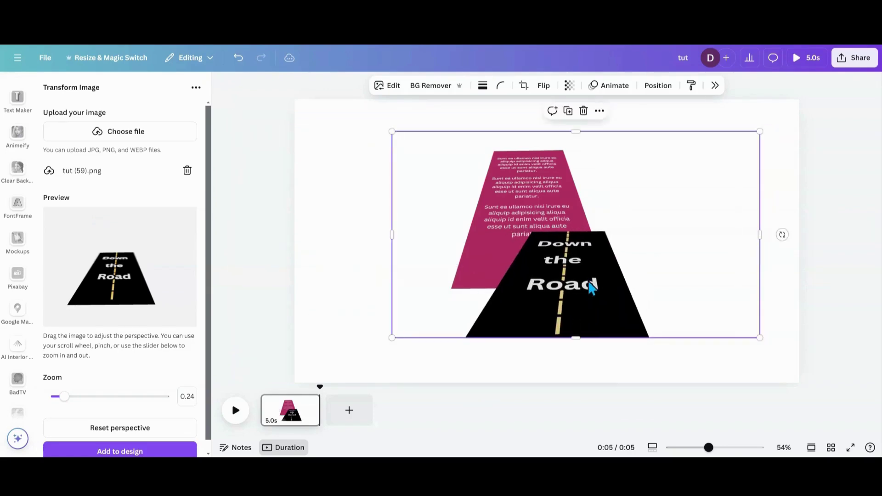
{"action": "left_click_drag", "start_coordinate": [588, 285], "coordinate": [649, 287]}
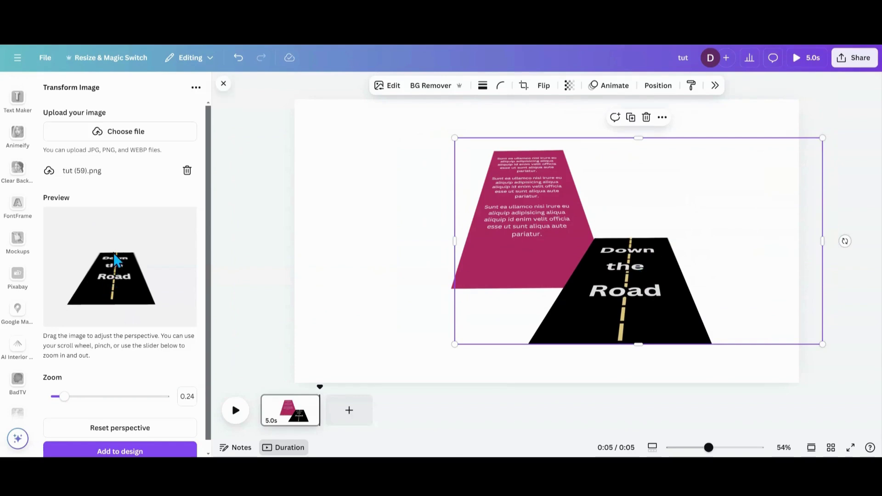
{"action": "left_click_drag", "start_coordinate": [113, 253], "coordinate": [118, 257]}
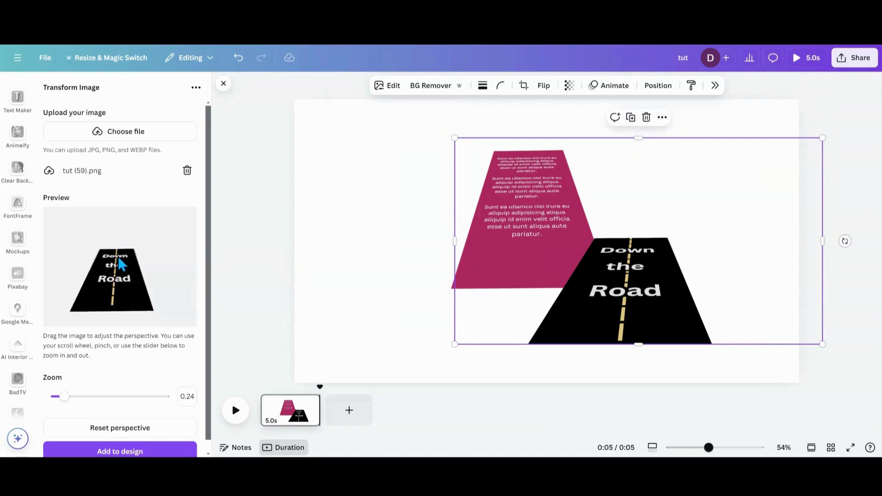
Rework the road preview's zoom and perspective into a taller, less tilted road
{"action": "left_click", "coordinate": [70, 396]}
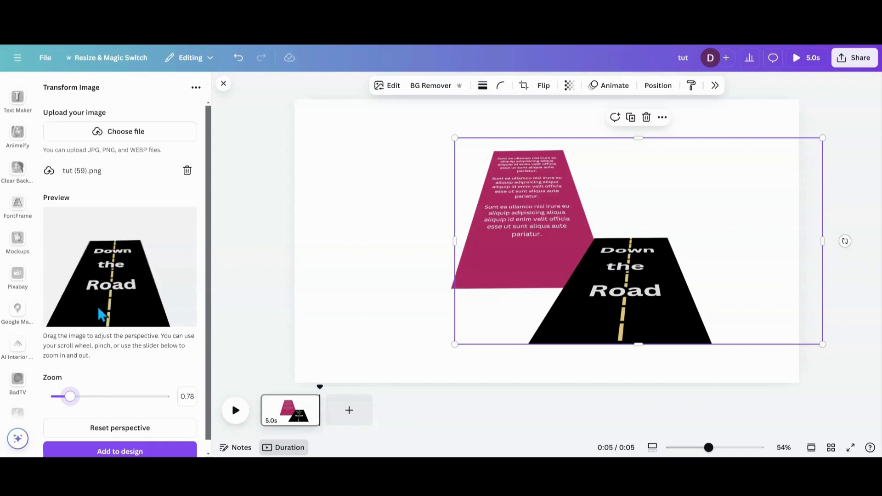
{"action": "left_click_drag", "start_coordinate": [97, 306], "coordinate": [113, 266]}
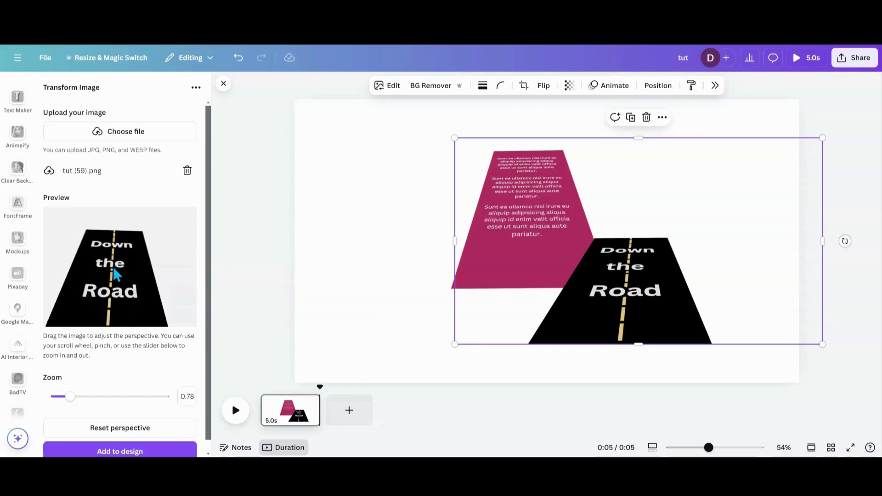
{"action": "scroll", "coordinate": [113, 266], "scroll_direction": "down", "scroll_amount": 5}
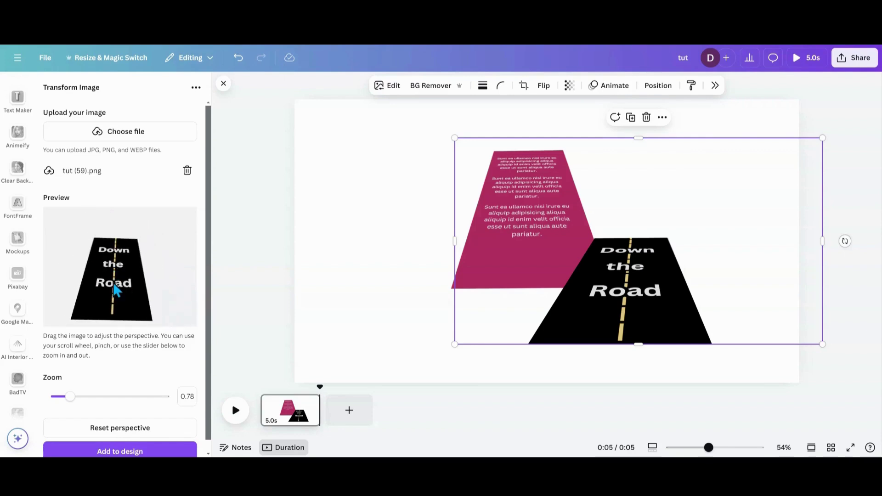
{"action": "left_click_drag", "start_coordinate": [111, 287], "coordinate": [113, 289]}
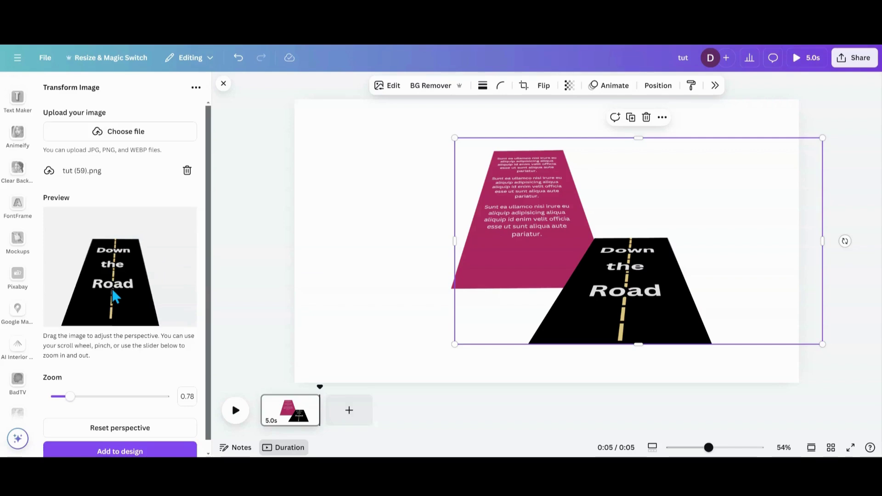
{"action": "left_click_drag", "start_coordinate": [68, 396], "coordinate": [63, 398]}
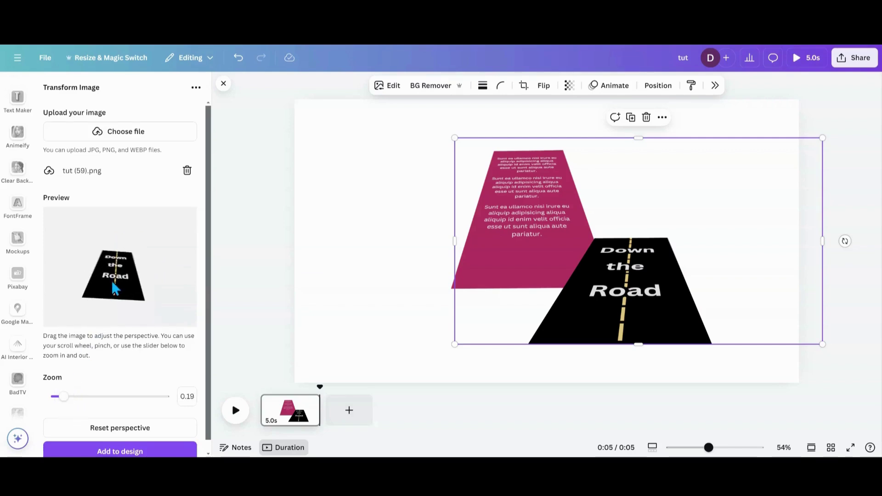
{"action": "mouse_move", "coordinate": [111, 281]}
{"action": "left_mouse_down"}
{"action": "mouse_move", "coordinate": [132, 291]}
{"action": "mouse_move", "coordinate": [101, 291]}
{"action": "left_mouse_up"}
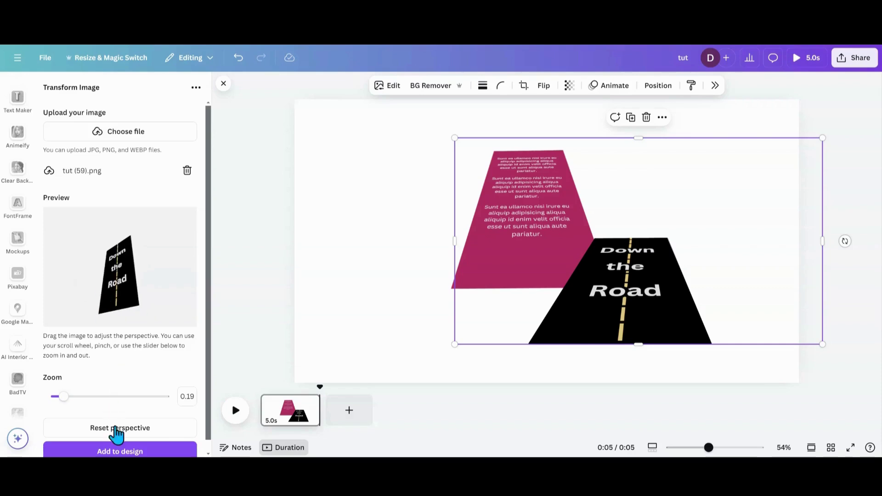
Add the upright road to the right of the first road and crop its frame from the left
{"action": "left_click", "coordinate": [118, 451]}
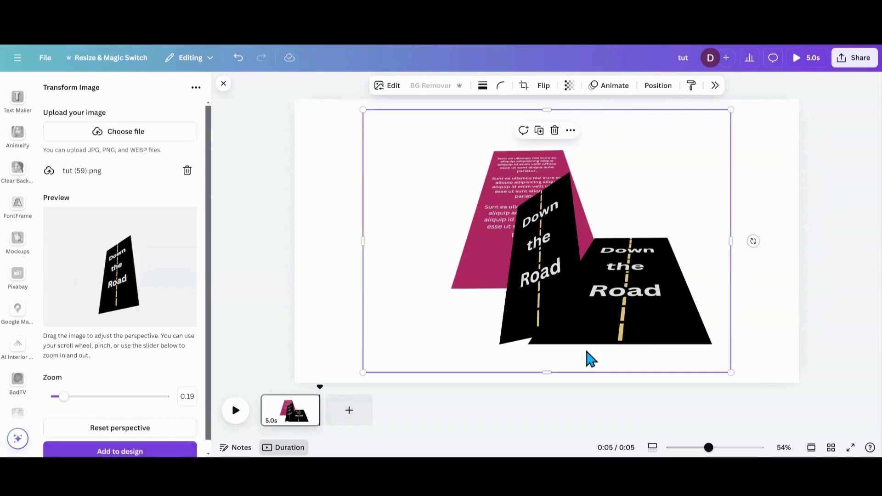
{"action": "left_click_drag", "start_coordinate": [585, 288], "coordinate": [724, 248]}
{"action": "left_click_drag", "start_coordinate": [524, 225], "coordinate": [649, 225]}
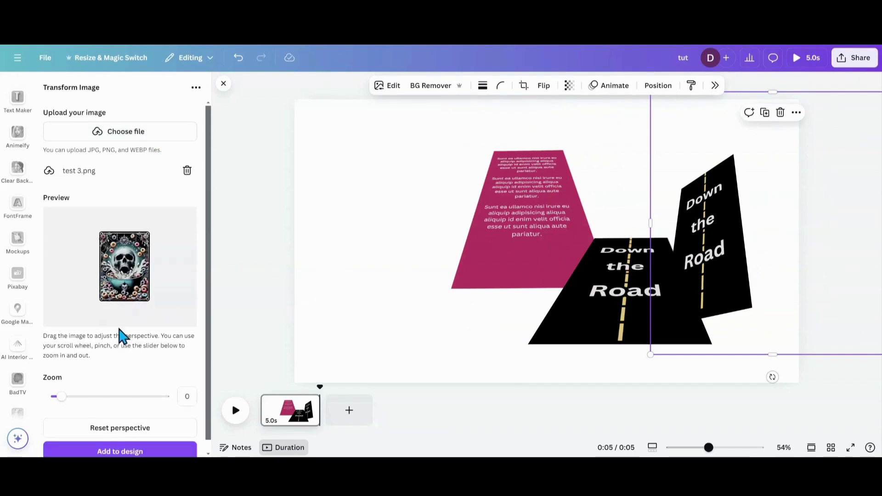
Add a flat-lying skull card and move it to the left of the canvas
{"action": "left_click_drag", "start_coordinate": [126, 305], "coordinate": [124, 283]}
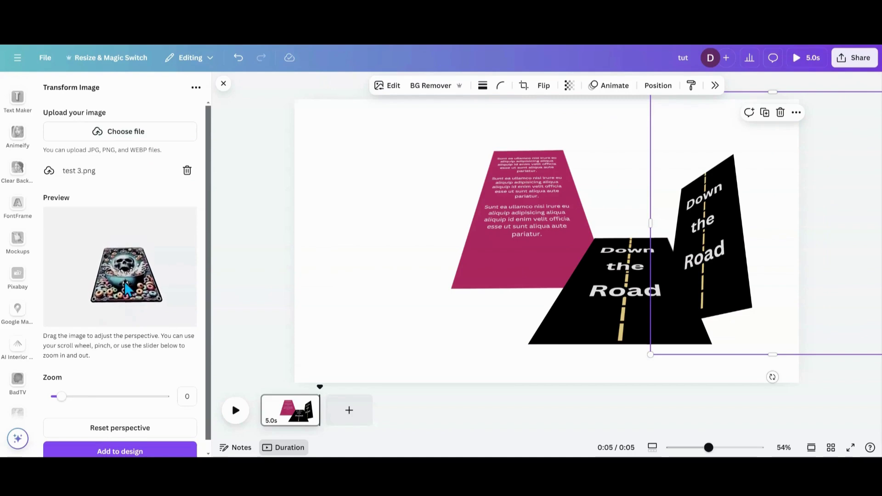
{"action": "left_click", "coordinate": [118, 450]}
{"action": "left_click_drag", "start_coordinate": [567, 271], "coordinate": [428, 282]}
Add a differently warped skull card at the canvas's left edge, then tilt the preview upright
{"action": "left_click_drag", "start_coordinate": [126, 279], "coordinate": [143, 289]}
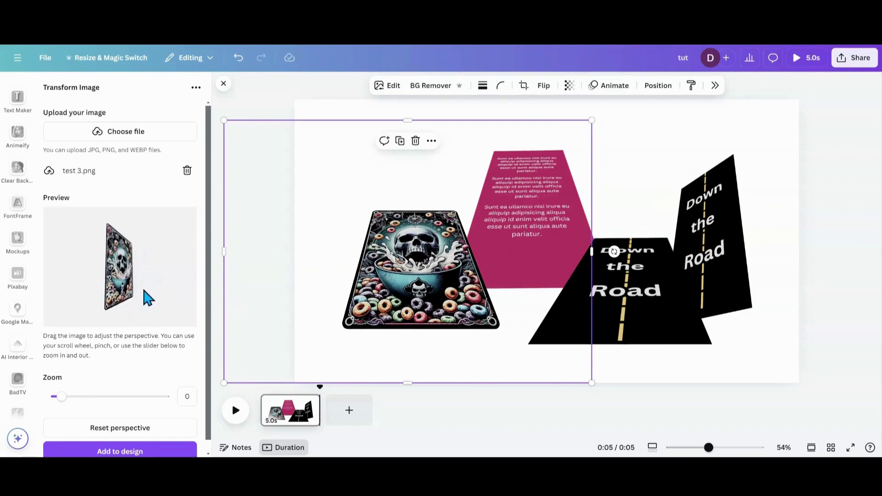
{"action": "left_click", "coordinate": [144, 450]}
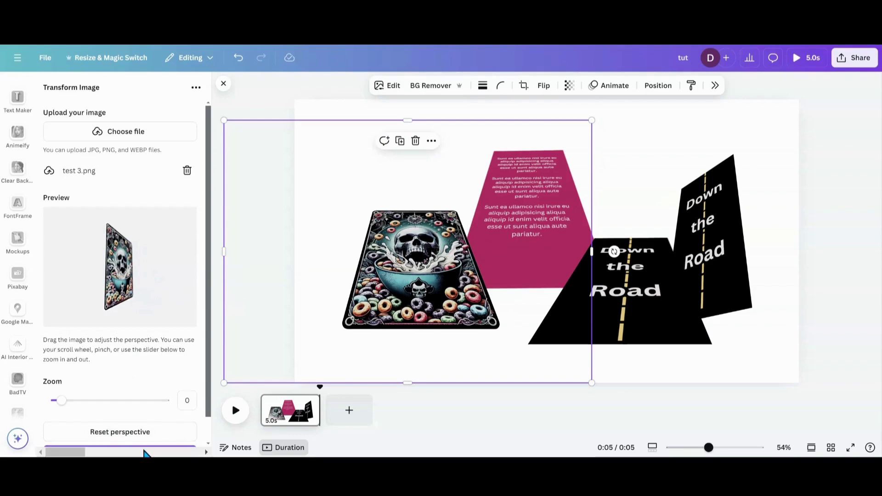
{"action": "left_click_drag", "start_coordinate": [512, 306], "coordinate": [322, 269]}
{"action": "left_click_drag", "start_coordinate": [135, 280], "coordinate": [111, 296]}
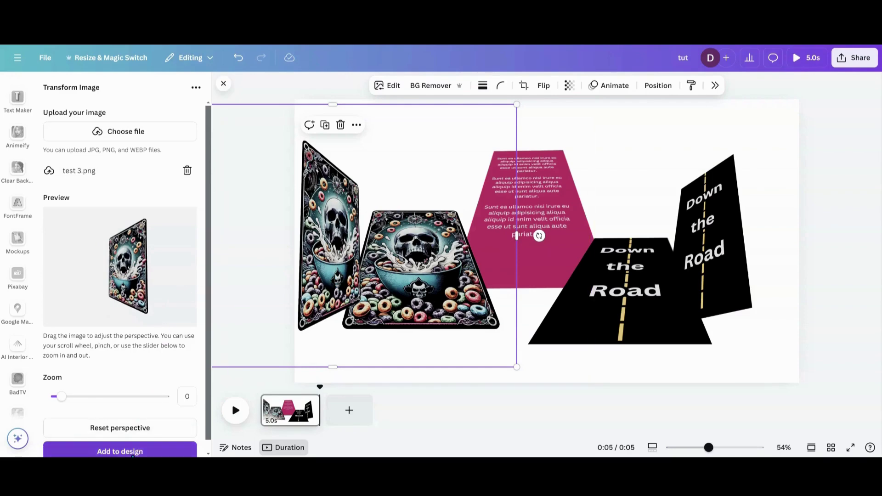
Add a third upright skull card in front of the pink card, arrange the cards, and narrow its frame
{"action": "left_click", "coordinate": [131, 452]}
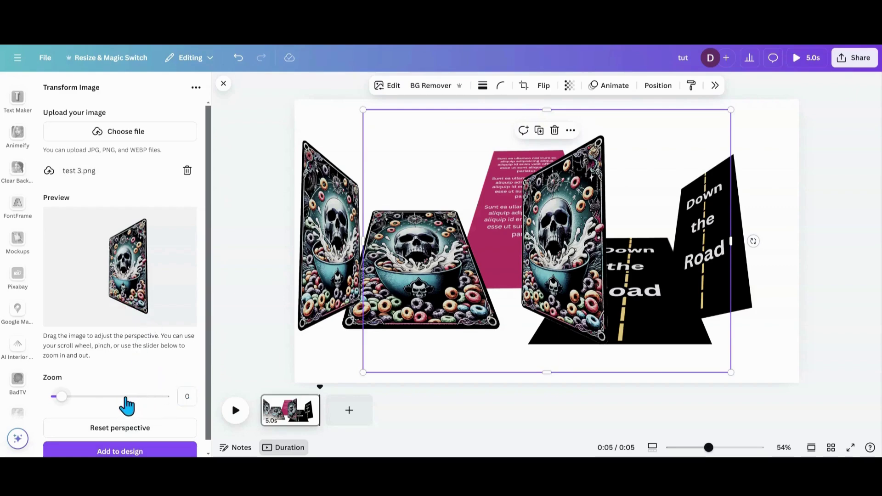
{"action": "left_click_drag", "start_coordinate": [560, 280], "coordinate": [597, 271]}
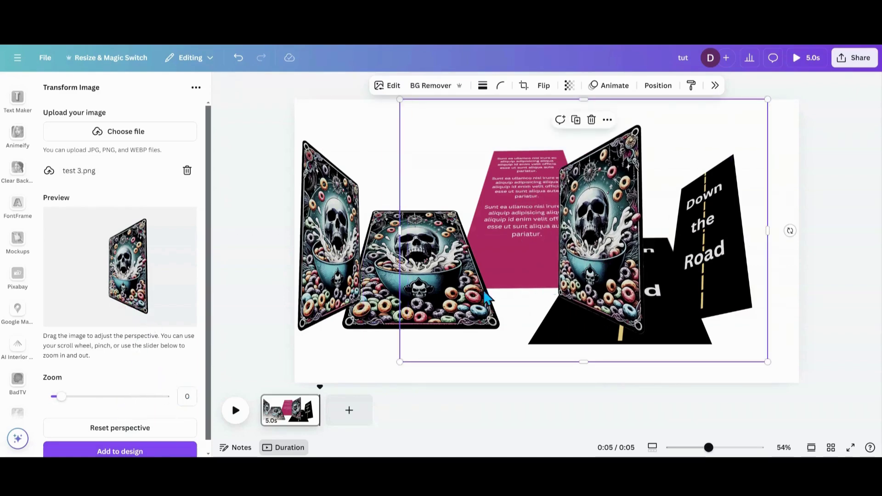
{"action": "mouse_move", "coordinate": [312, 274]}
{"action": "left_mouse_down"}
{"action": "mouse_move", "coordinate": [352, 274]}
{"action": "mouse_move", "coordinate": [318, 274]}
{"action": "left_mouse_up"}
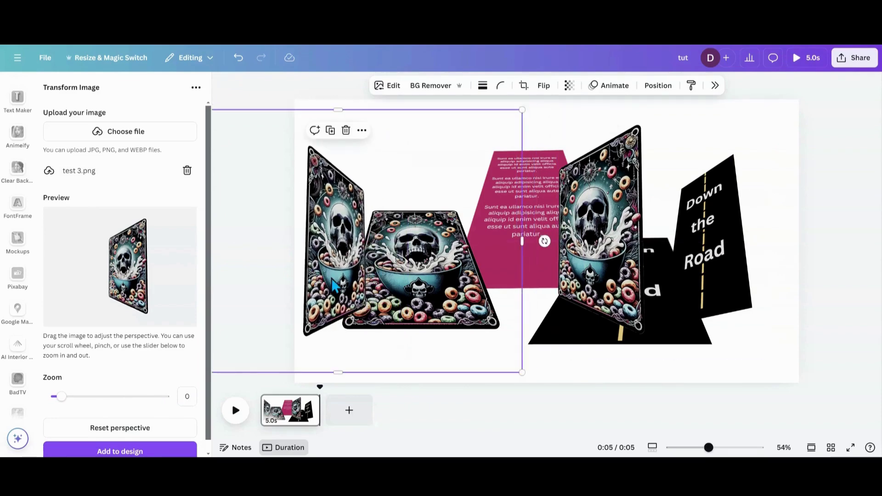
{"action": "left_click_drag", "start_coordinate": [608, 242], "coordinate": [550, 258]}
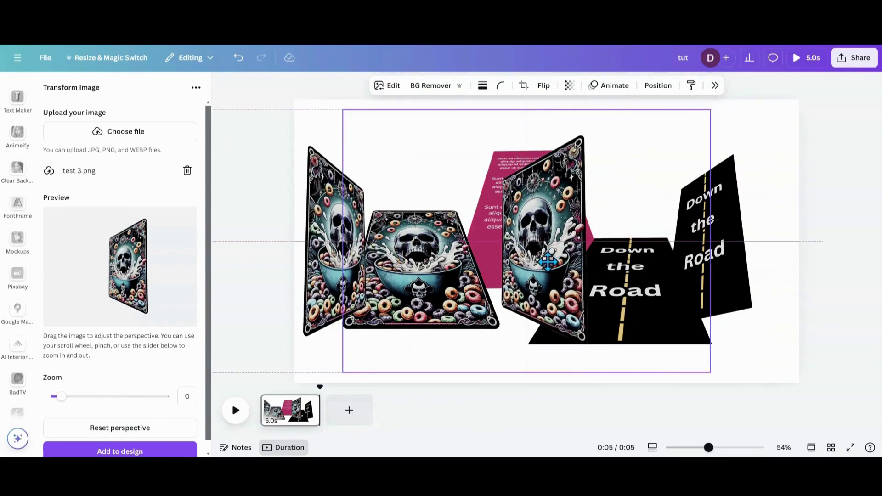
{"action": "left_click_drag", "start_coordinate": [462, 300], "coordinate": [439, 307]}
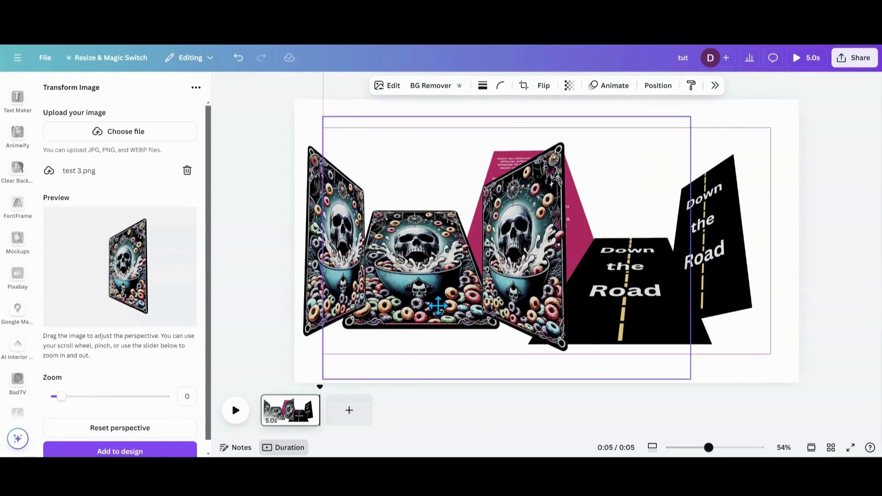
{"action": "left_click_drag", "start_coordinate": [323, 251], "coordinate": [458, 250]}
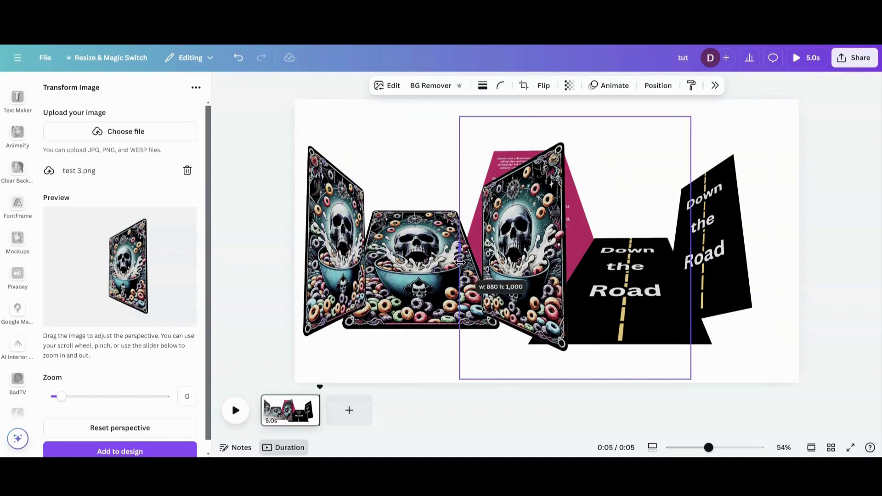
{"action": "left_click_drag", "start_coordinate": [536, 253], "coordinate": [553, 254]}
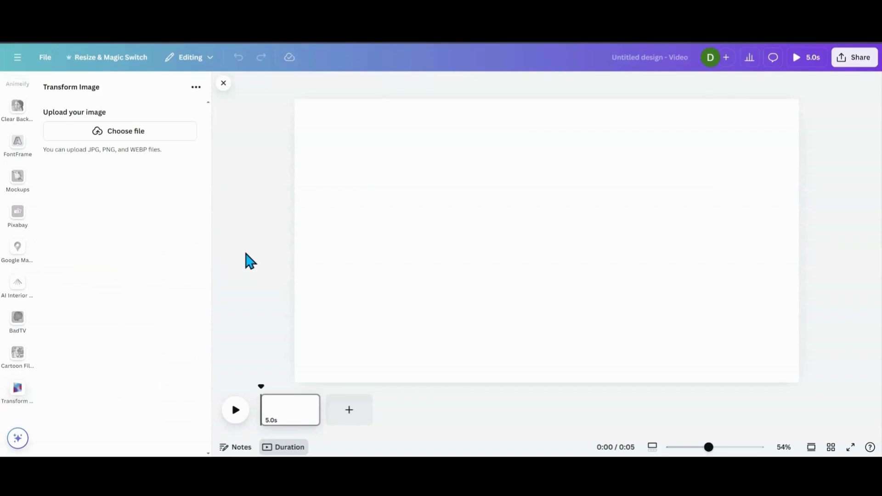
Upload testtext.png and tilt the DIGITAL ART WITH CANVA text into perspective at zoom -0.1
{"action": "left_click", "coordinate": [125, 139]}
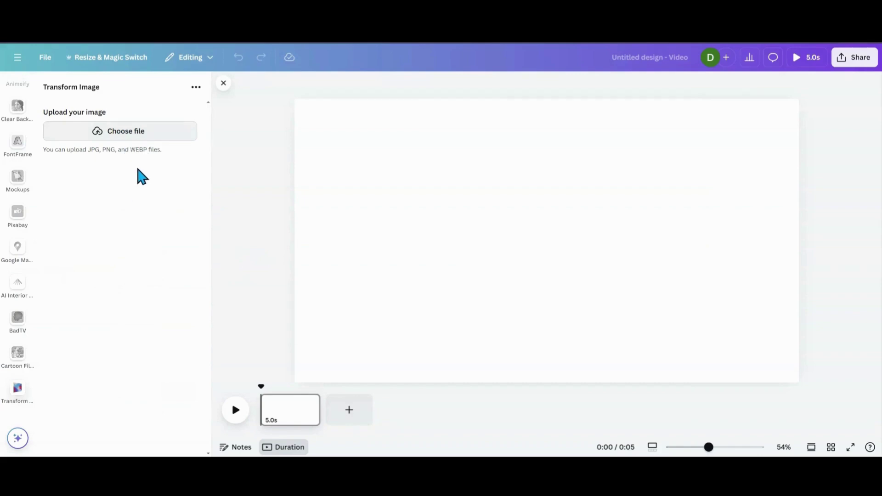
{"action": "double_click", "coordinate": [143, 137]}
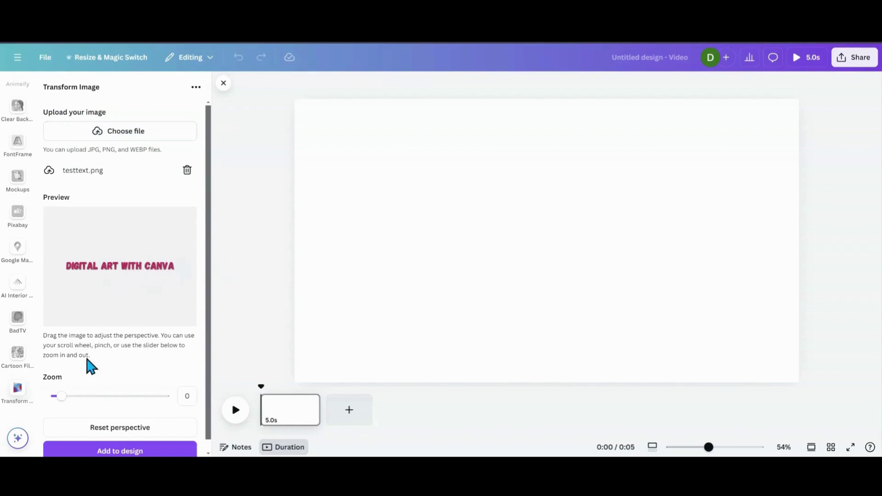
{"action": "left_click", "coordinate": [55, 396]}
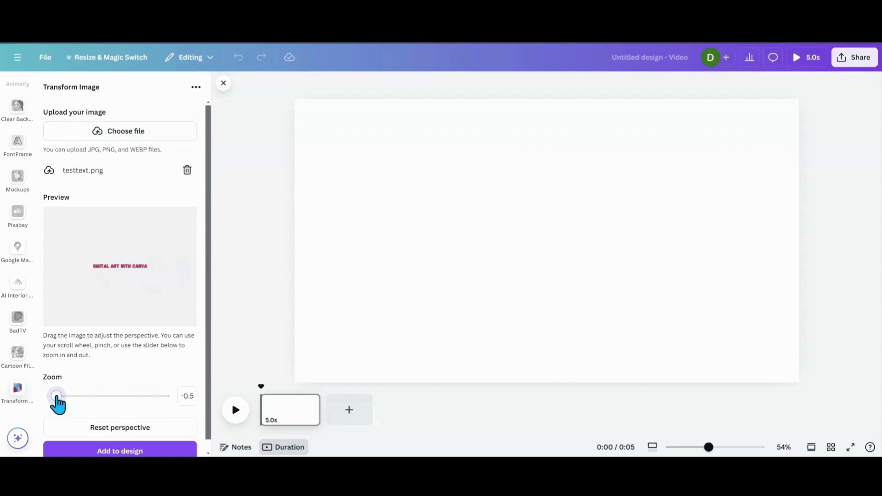
{"action": "left_click_drag", "start_coordinate": [56, 396], "coordinate": [65, 396]}
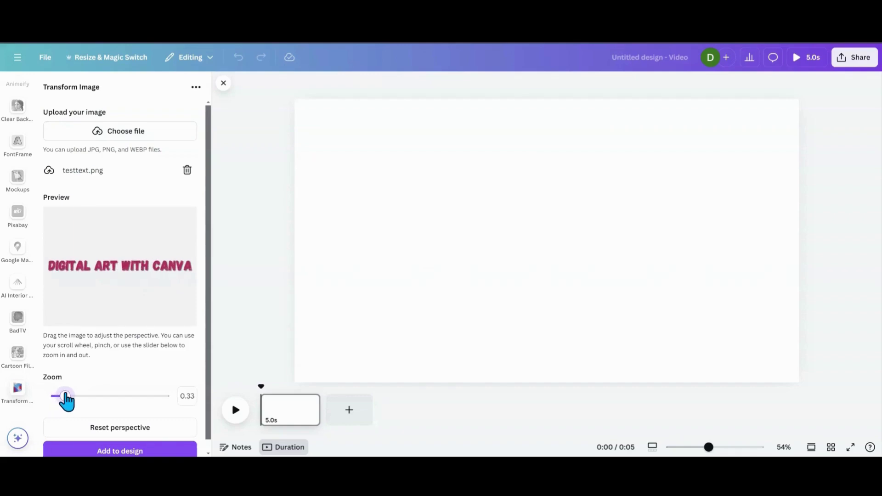
{"action": "left_click_drag", "start_coordinate": [97, 271], "coordinate": [114, 271]}
{"action": "left_click_drag", "start_coordinate": [65, 396], "coordinate": [59, 396]}
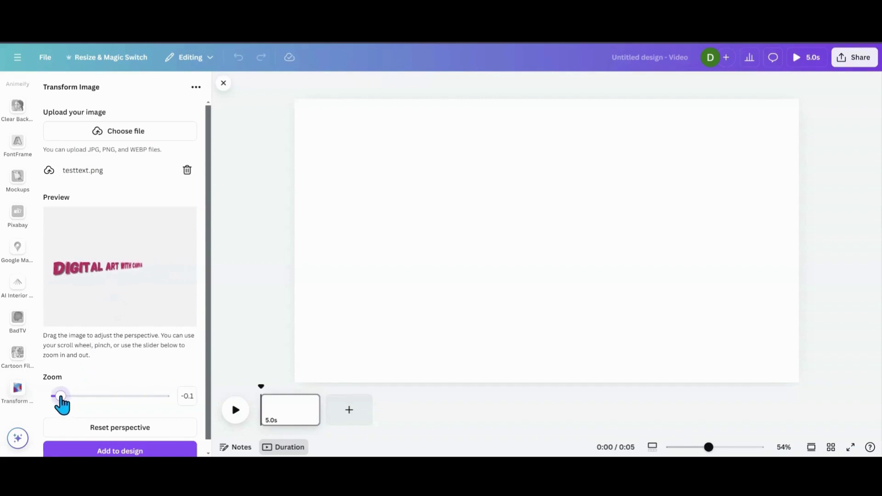
Add the tilted text image to the page and position it
{"action": "left_click", "coordinate": [129, 455]}
{"action": "mouse_move", "coordinate": [488, 274]}
{"action": "left_mouse_down"}
{"action": "mouse_move", "coordinate": [470, 253]}
{"action": "mouse_move", "coordinate": [481, 270]}
{"action": "left_mouse_up"}
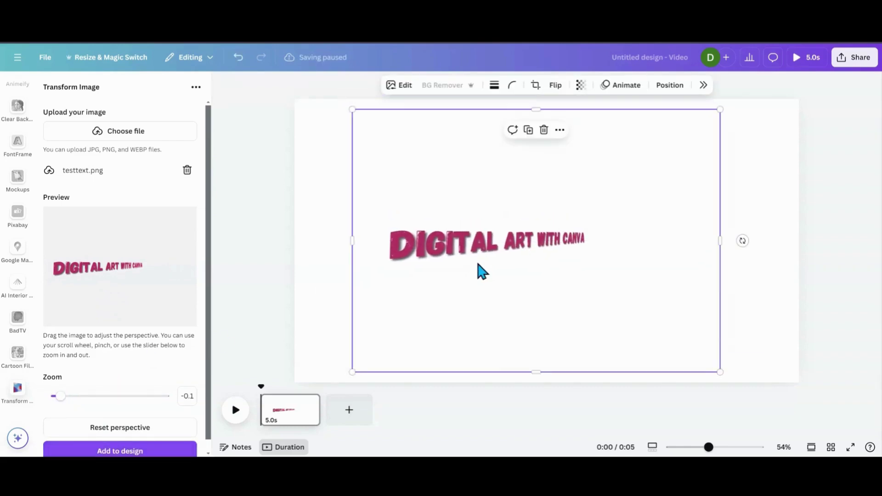
{"action": "left_click_drag", "start_coordinate": [639, 263], "coordinate": [658, 270]}
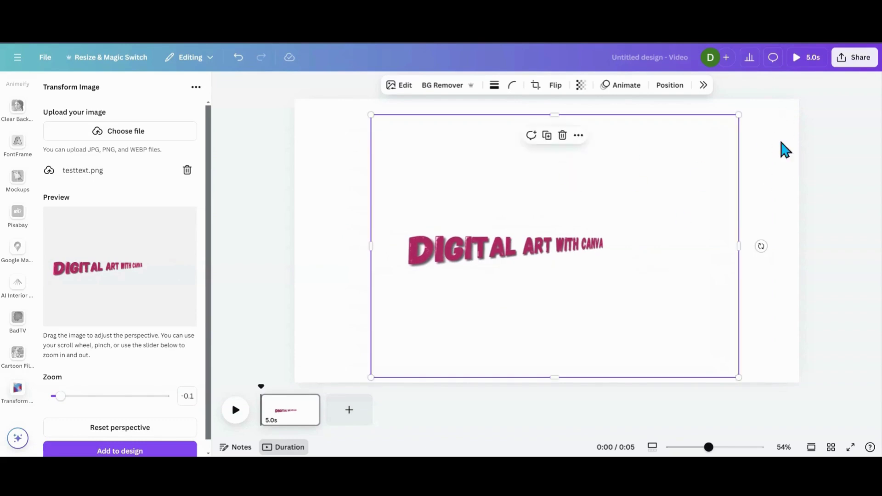
{"action": "left_click_drag", "start_coordinate": [707, 201], "coordinate": [673, 211]}
{"action": "left_click_drag", "start_coordinate": [592, 238], "coordinate": [596, 235]}
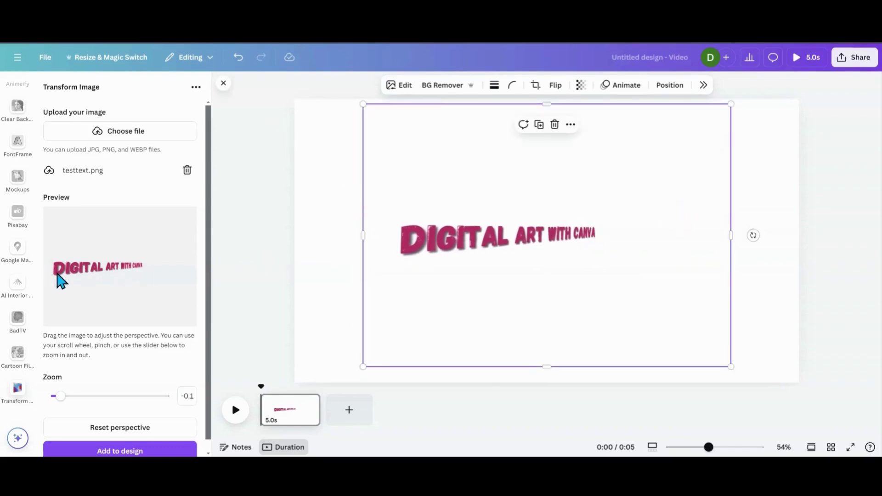
Re-tilt the text so CANVA appears larger, and add this second copy lower right
{"action": "left_click_drag", "start_coordinate": [132, 269], "coordinate": [108, 267]}
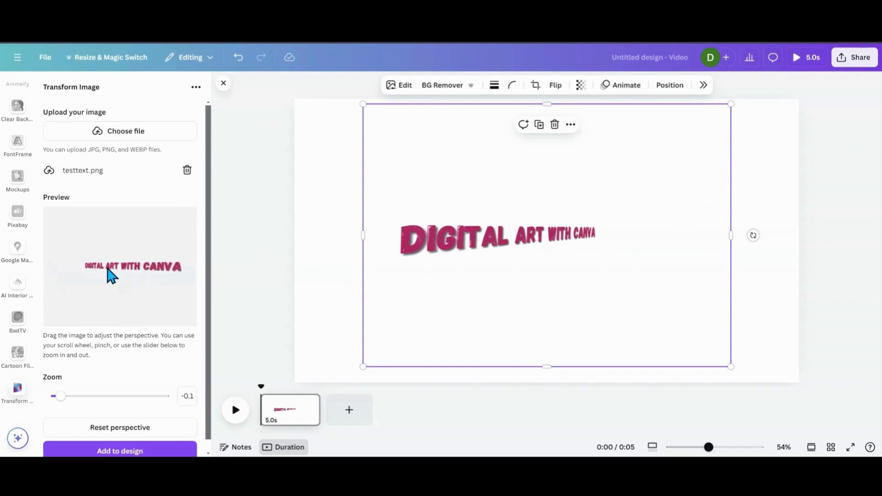
{"action": "left_click", "coordinate": [106, 451]}
{"action": "left_click_drag", "start_coordinate": [538, 282], "coordinate": [590, 301]}
Reset and re-tilt the text at zoom 0.33, then place this third copy below the others
{"action": "left_click_drag", "start_coordinate": [101, 275], "coordinate": [97, 267]}
{"action": "left_click", "coordinate": [115, 430]}
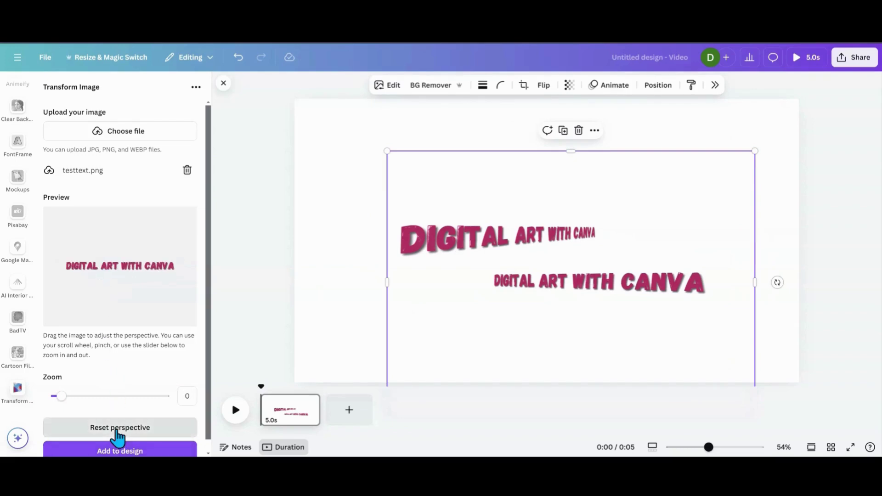
{"action": "mouse_move", "coordinate": [101, 270]}
{"action": "left_mouse_down"}
{"action": "mouse_move", "coordinate": [101, 249]}
{"action": "mouse_move", "coordinate": [101, 274]}
{"action": "left_mouse_up"}
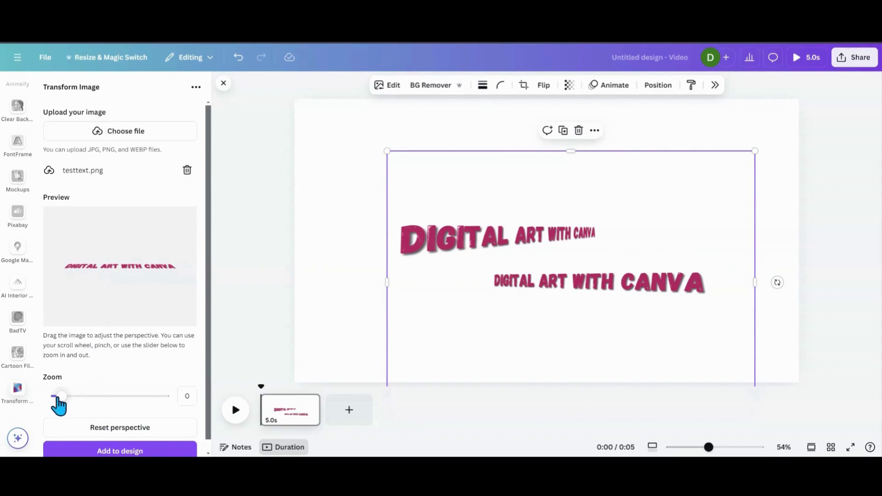
{"action": "left_click_drag", "start_coordinate": [60, 396], "coordinate": [66, 396]}
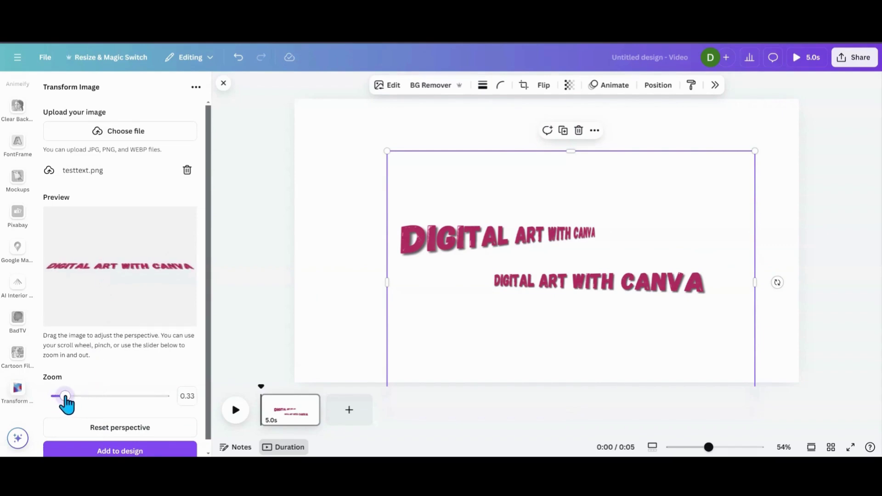
{"action": "left_click", "coordinate": [105, 451]}
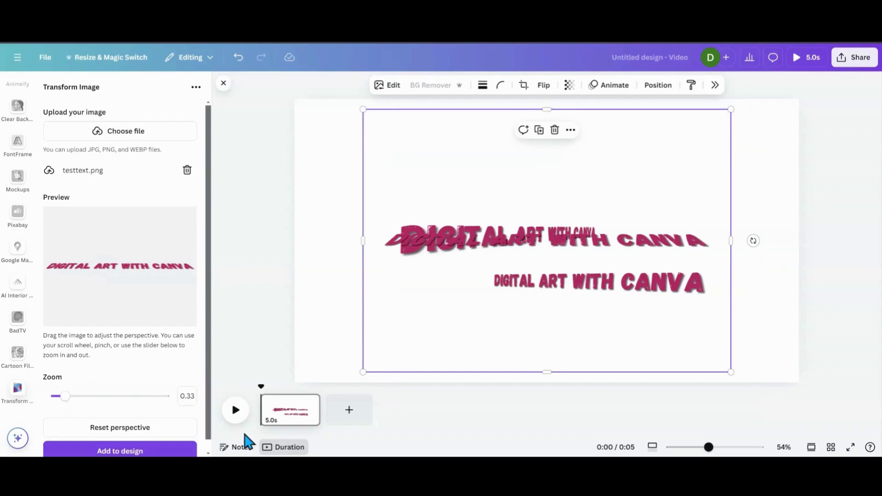
{"action": "left_click_drag", "start_coordinate": [462, 284], "coordinate": [470, 361]}
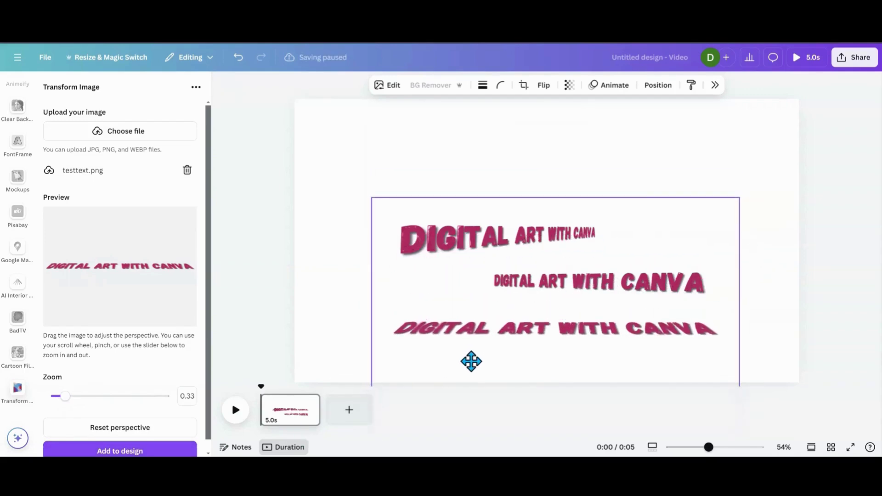
{"action": "left_click", "coordinate": [352, 317]}
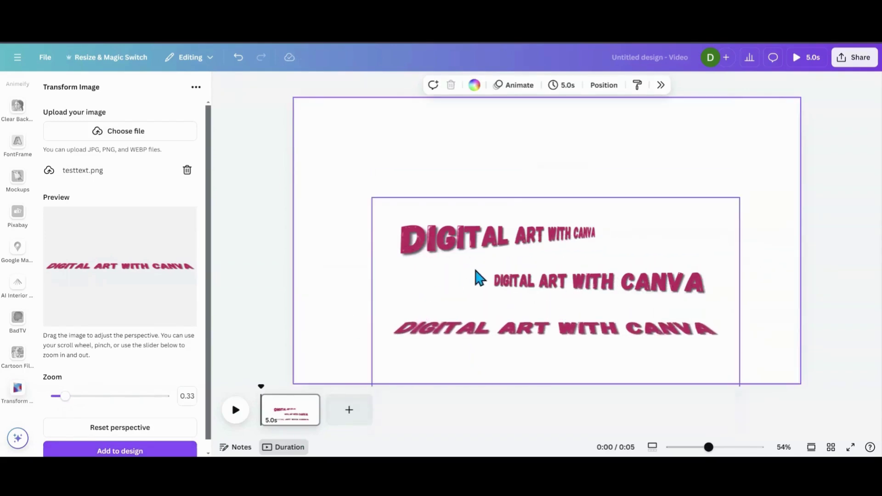
{"action": "mouse_move", "coordinate": [475, 271]}
{"action": "left_mouse_down"}
{"action": "mouse_move", "coordinate": [477, 207]}
{"action": "mouse_move", "coordinate": [474, 281]}
{"action": "left_mouse_up"}
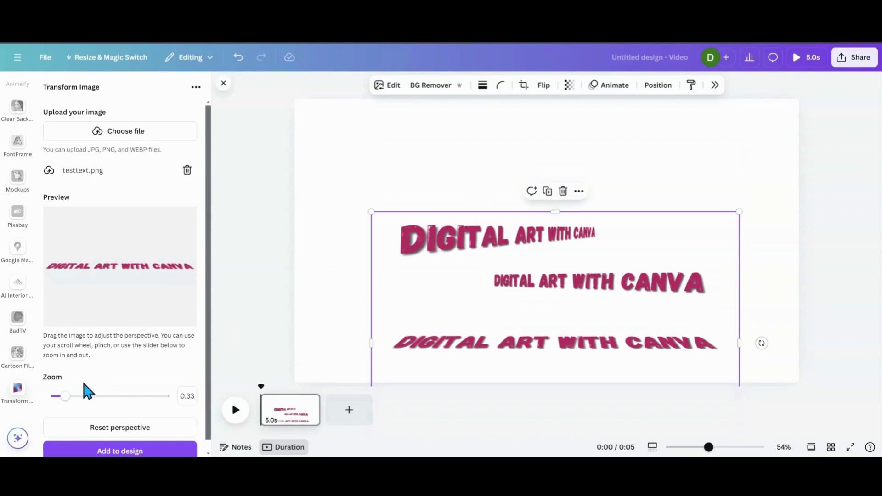
Tilt the text into a steep downward-right slant at zoom 0.21 and add it to the page
{"action": "mouse_move", "coordinate": [99, 288]}
{"action": "left_mouse_down"}
{"action": "mouse_move", "coordinate": [98, 280]}
{"action": "mouse_move", "coordinate": [109, 282]}
{"action": "mouse_move", "coordinate": [99, 281]}
{"action": "mouse_move", "coordinate": [102, 291]}
{"action": "left_mouse_up"}
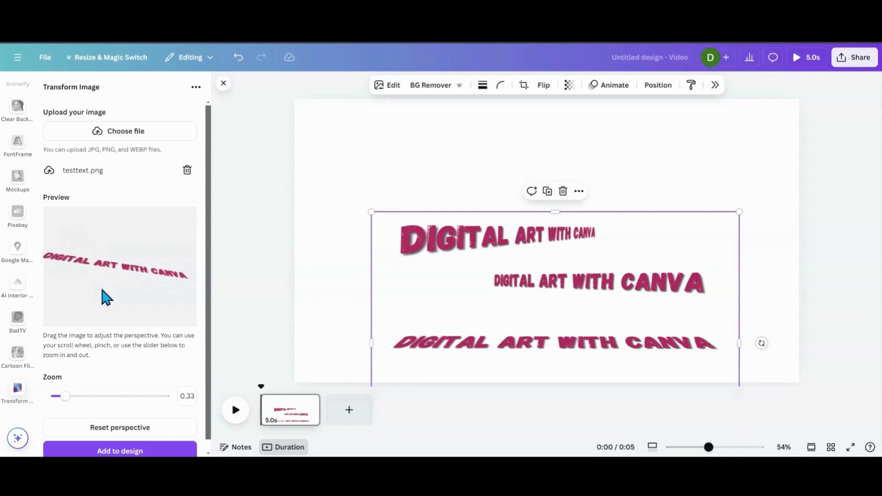
{"action": "left_click_drag", "start_coordinate": [64, 398], "coordinate": [64, 398]}
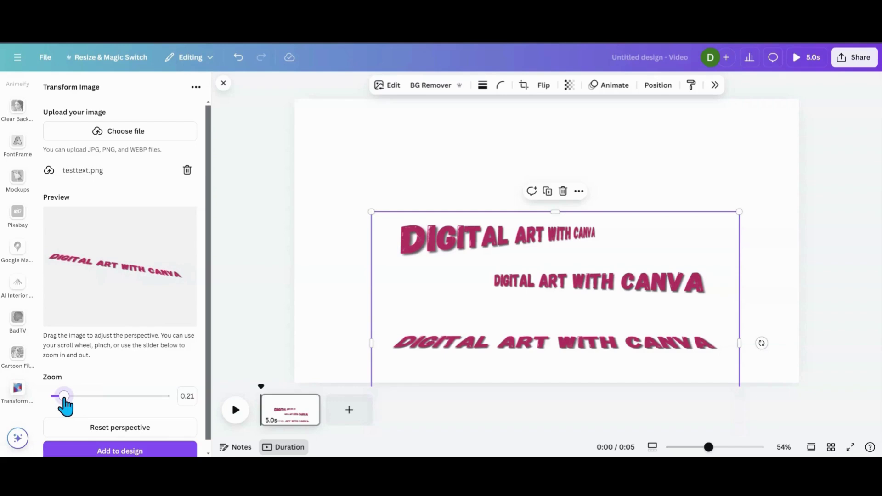
{"action": "left_click", "coordinate": [120, 450]}
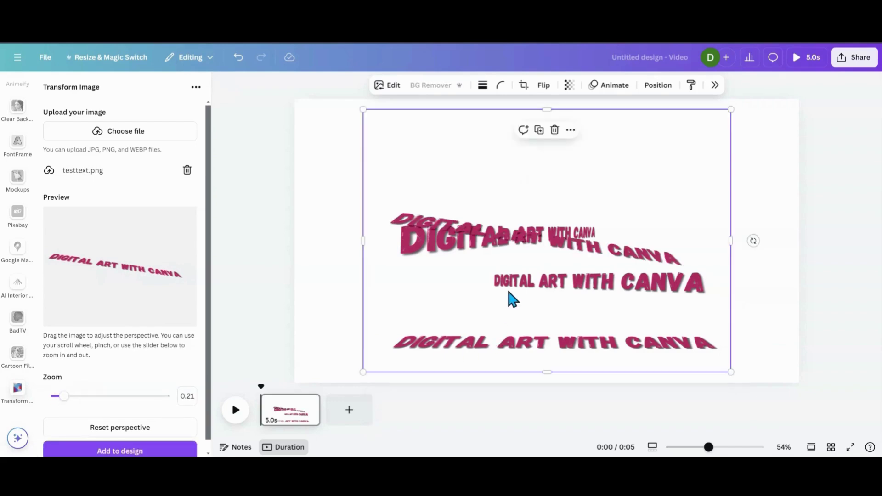
Move the slanted copy to the top left of the page, above the other text lines
{"action": "left_click_drag", "start_coordinate": [506, 287], "coordinate": [461, 222]}
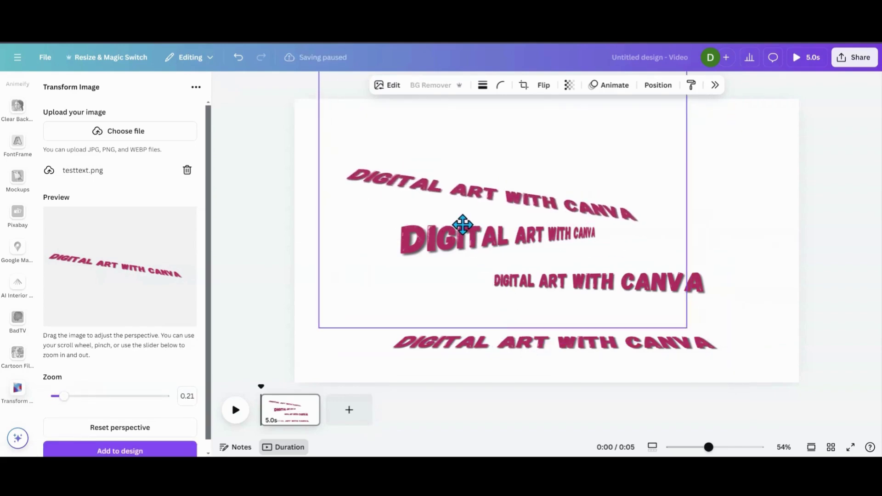
{"action": "left_click_drag", "start_coordinate": [632, 225], "coordinate": [626, 209]}
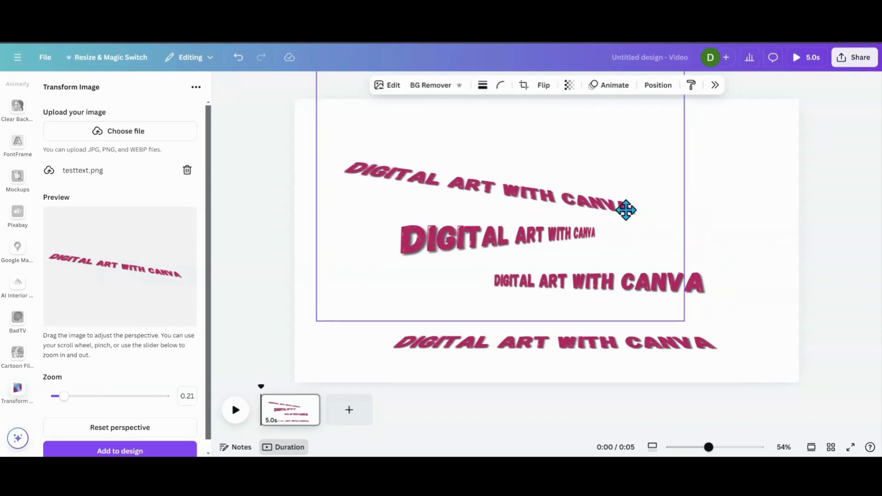
{"action": "left_click_drag", "start_coordinate": [524, 230], "coordinate": [551, 225]}
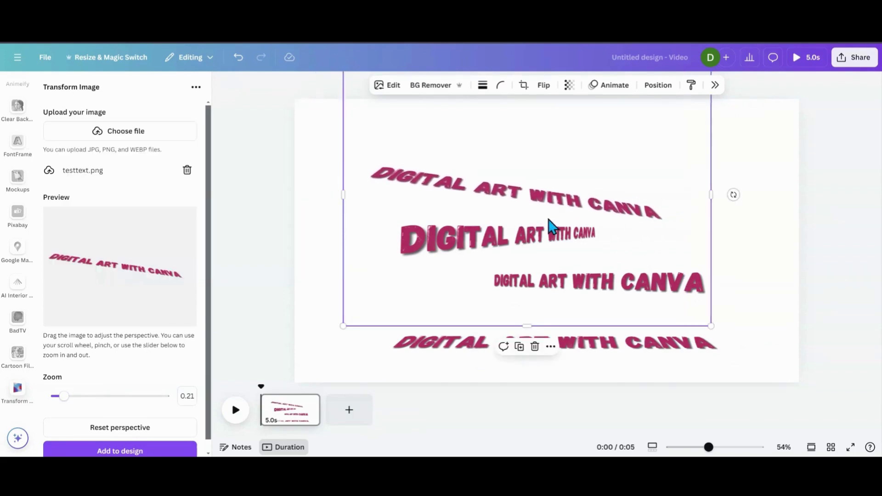
{"action": "left_click_drag", "start_coordinate": [548, 219], "coordinate": [483, 213]}
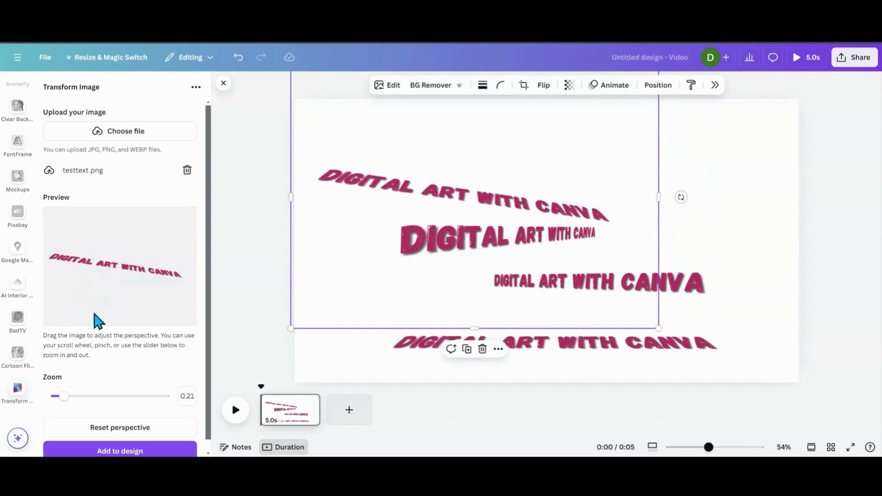
{"action": "left_click_drag", "start_coordinate": [398, 234], "coordinate": [370, 217]}
{"action": "left_click", "coordinate": [706, 125]}
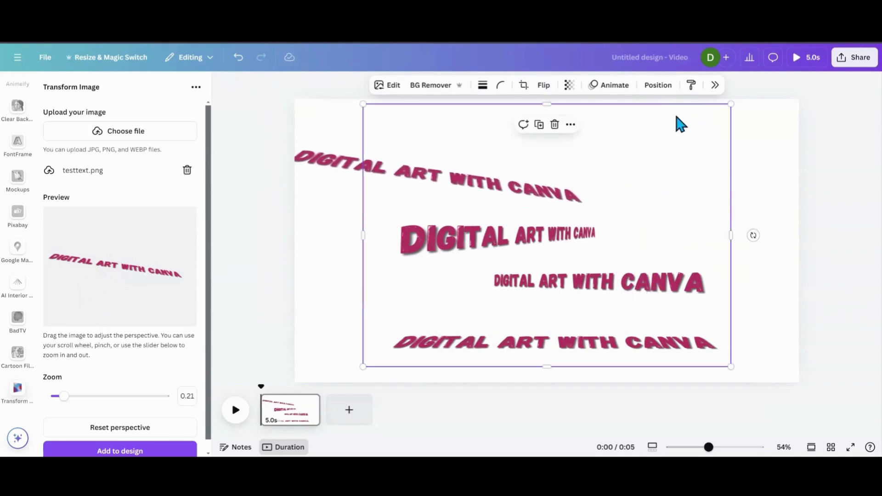
Set the page background to black from the Default colors
{"action": "left_click", "coordinate": [711, 102]}
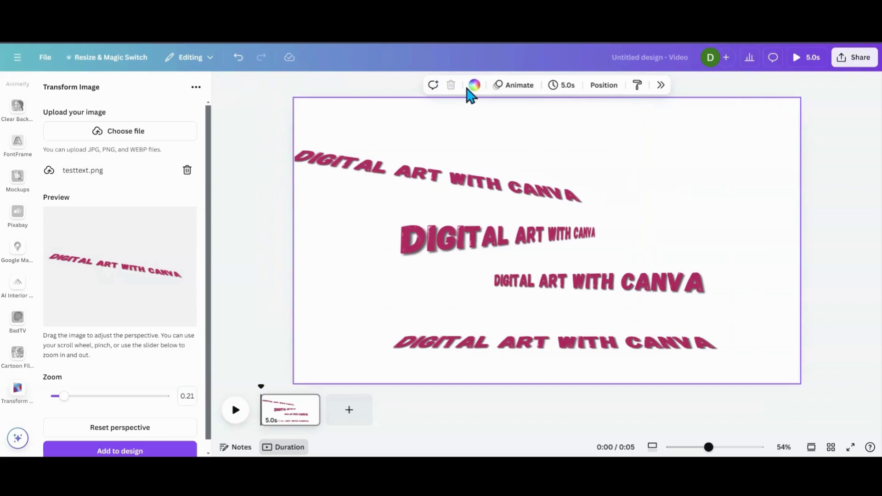
{"action": "left_click", "coordinate": [473, 88]}
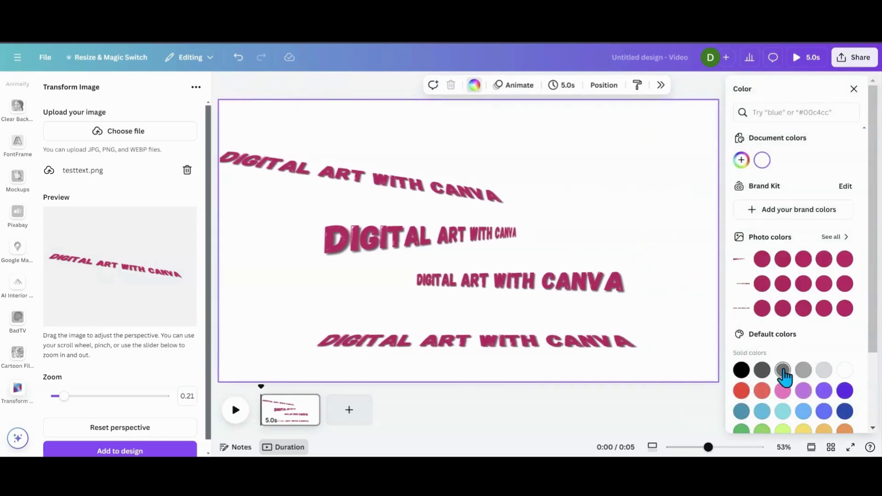
{"action": "left_click", "coordinate": [748, 373]}
Shift the top slanted text image right toward the page centre
{"action": "left_click_drag", "start_coordinate": [350, 167], "coordinate": [529, 184]}
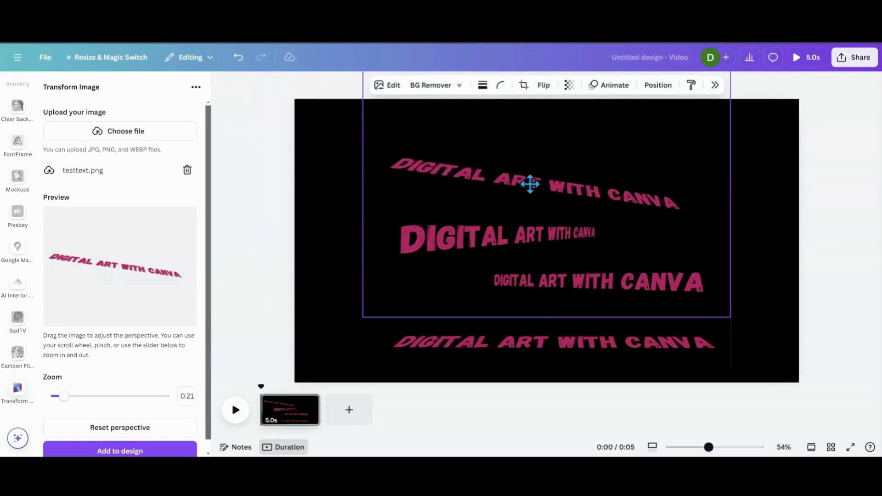
{"action": "left_click", "coordinate": [317, 254]}
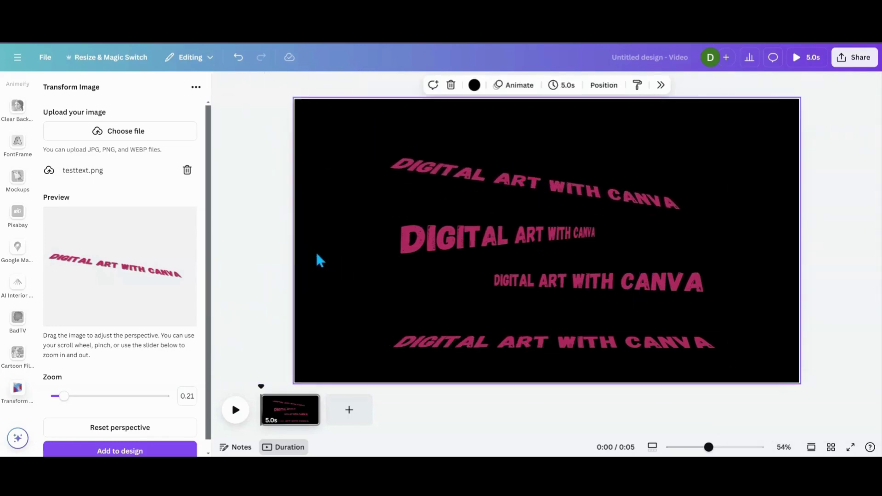
{"action": "left_click", "coordinate": [558, 188]}
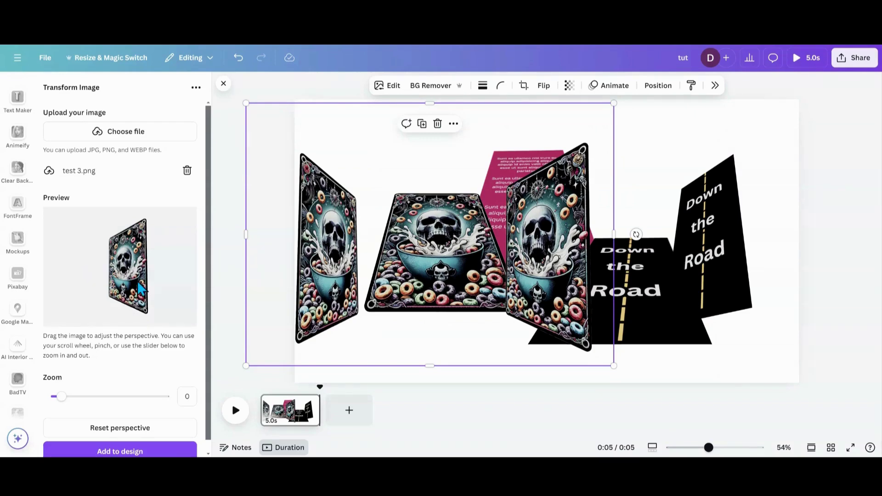
Slightly adjust the upright perspective tilt of the test 3.png skull card in the preview
{"action": "left_click_drag", "start_coordinate": [140, 289], "coordinate": [142, 290]}
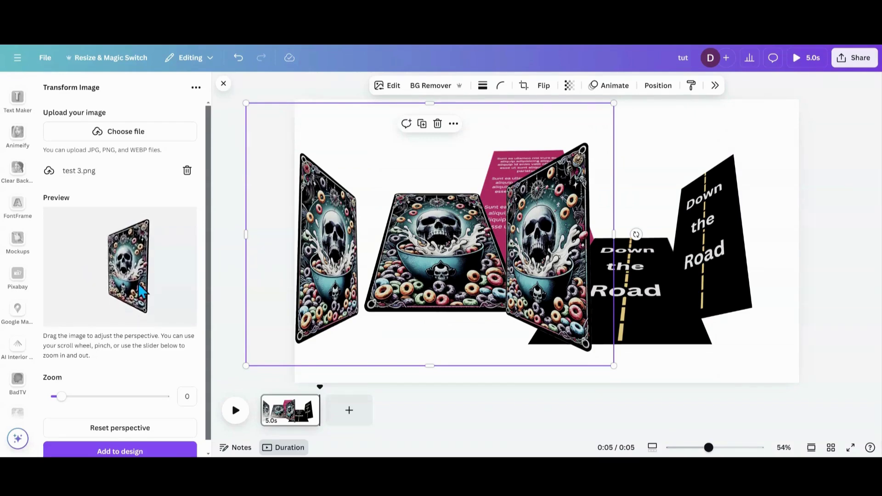